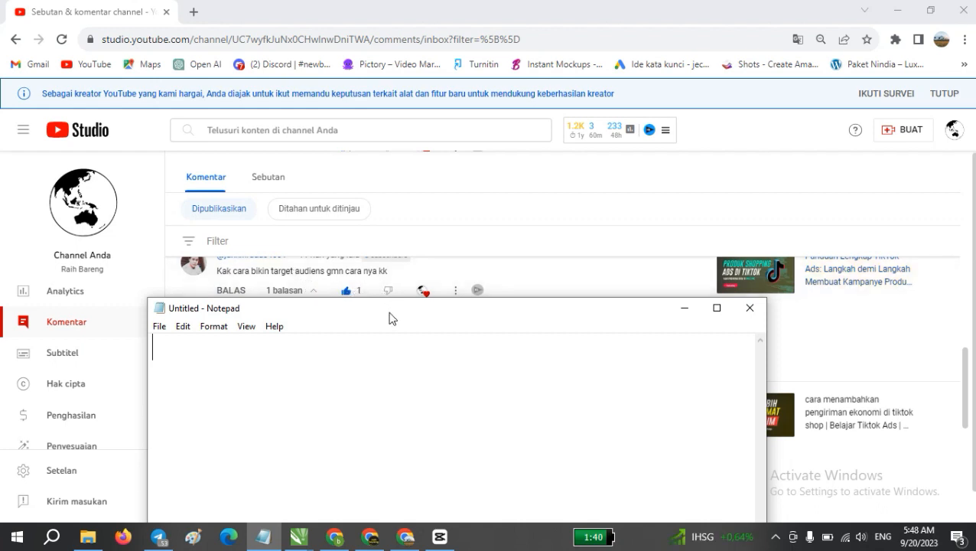
Move the blank Notepad window higher on the desktop and write "target audient : ads group" in it
left_click_drag(389, 314, 421, 114)
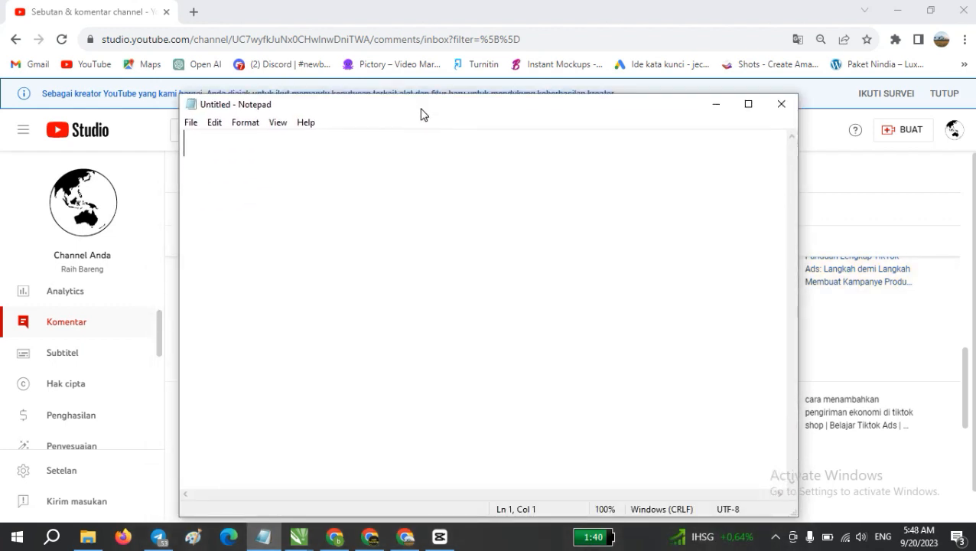
type("targ")
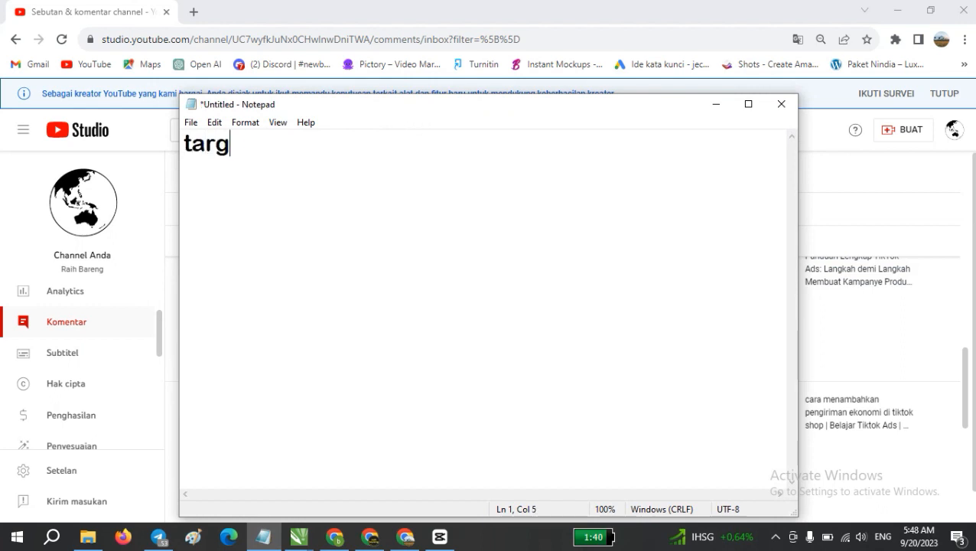
type("et audent")
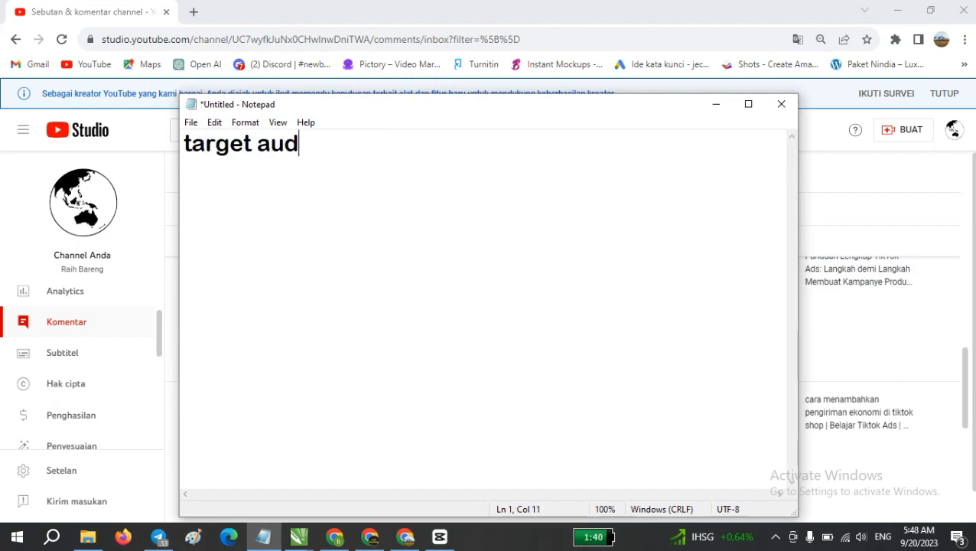
key("BackSpace")
key("BackSpace")
type("itn")
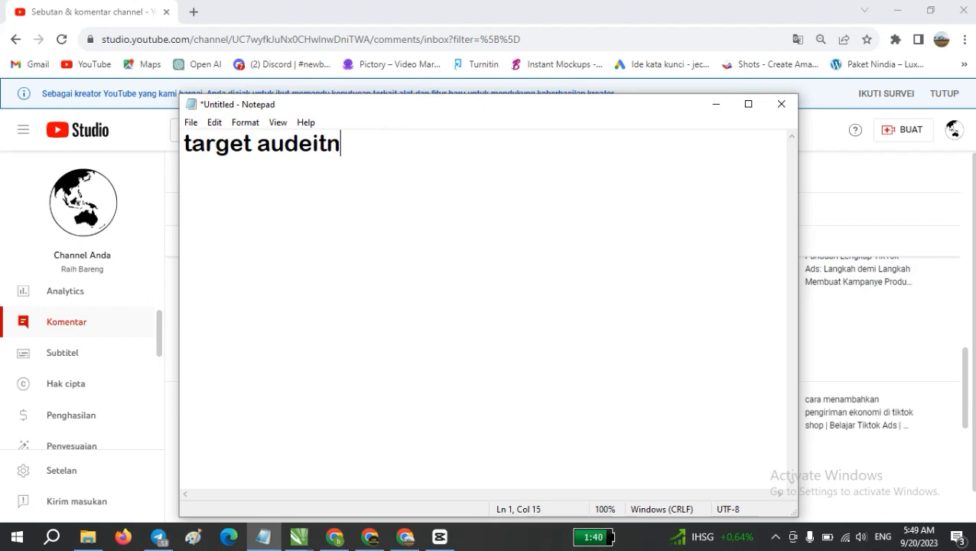
key("BackSpace")
key("BackSpace")
type("n")
key("BackSpace")
key("BackSpace")
key("BackSpace")
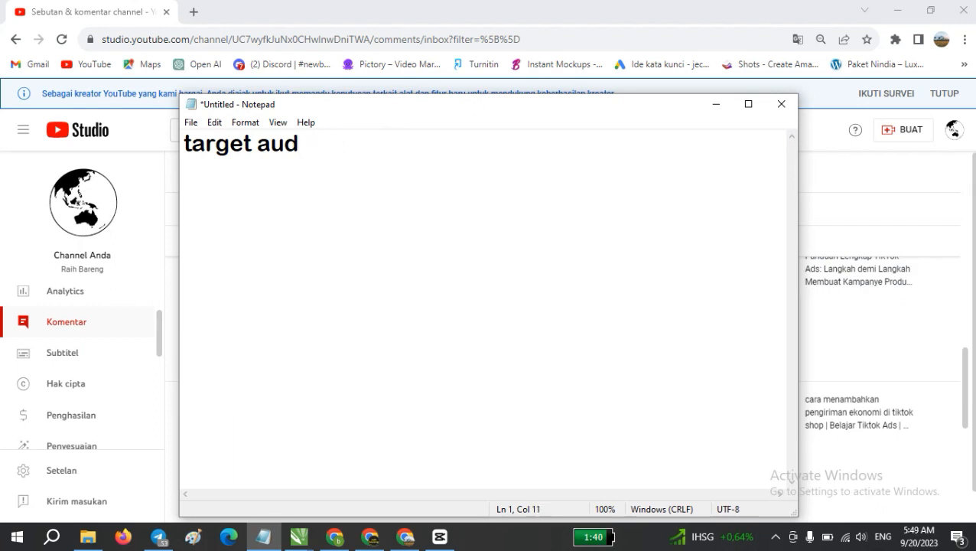
type("ient ")
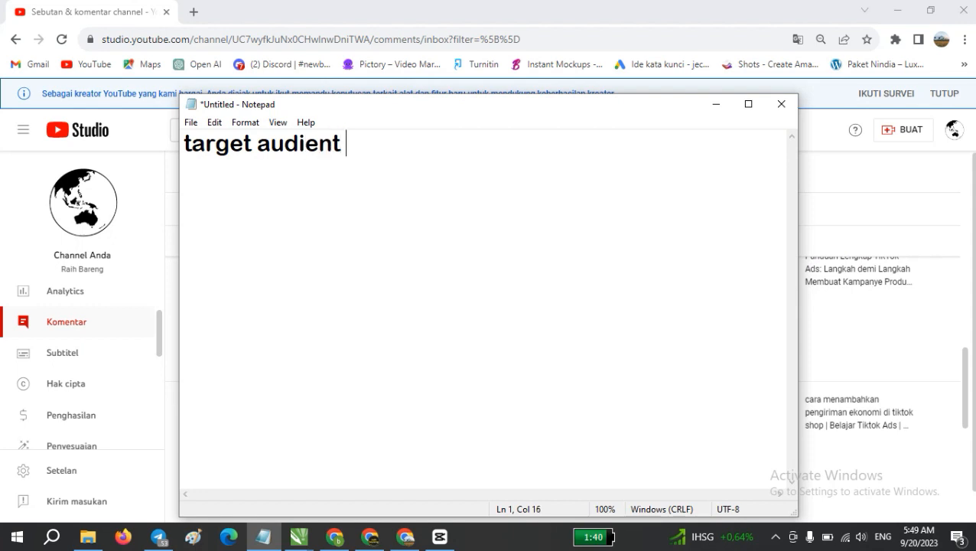
type(": ads group")
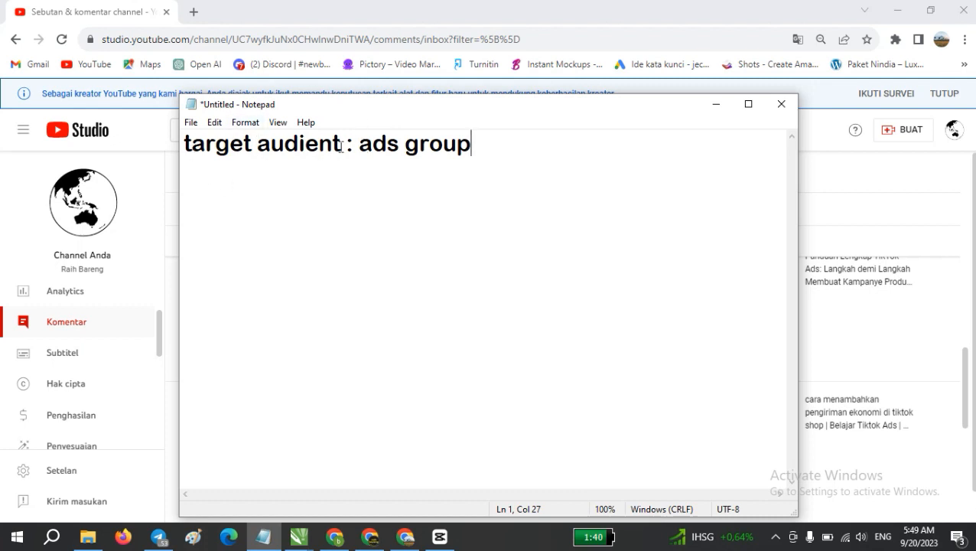
left_click_drag(342, 144, 205, 144)
left_click(407, 151)
Switch to TikTok Ads Manager, try LIVE Shopping Ads as the shopping ads type, and return to Video Shopping Ads
left_click(334, 540)
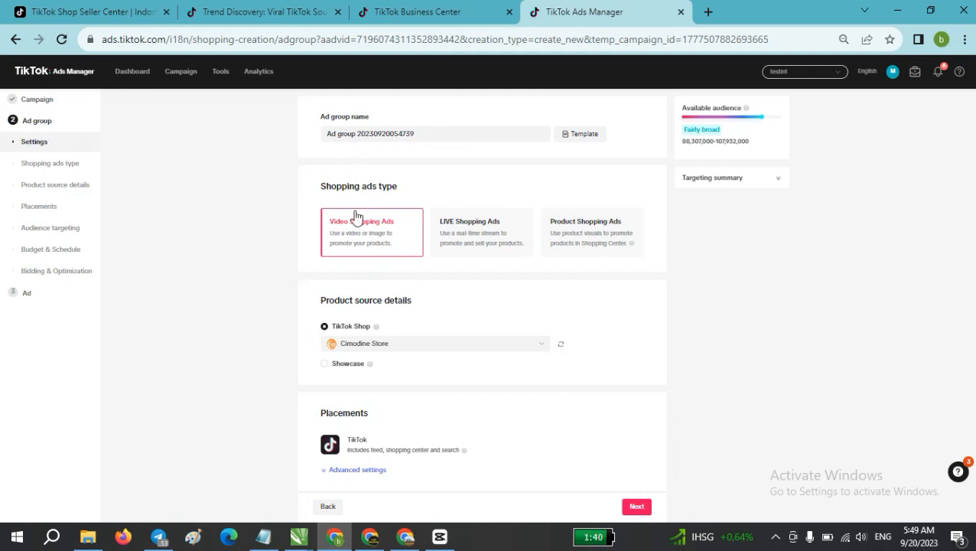
left_click_drag(320, 183, 434, 188)
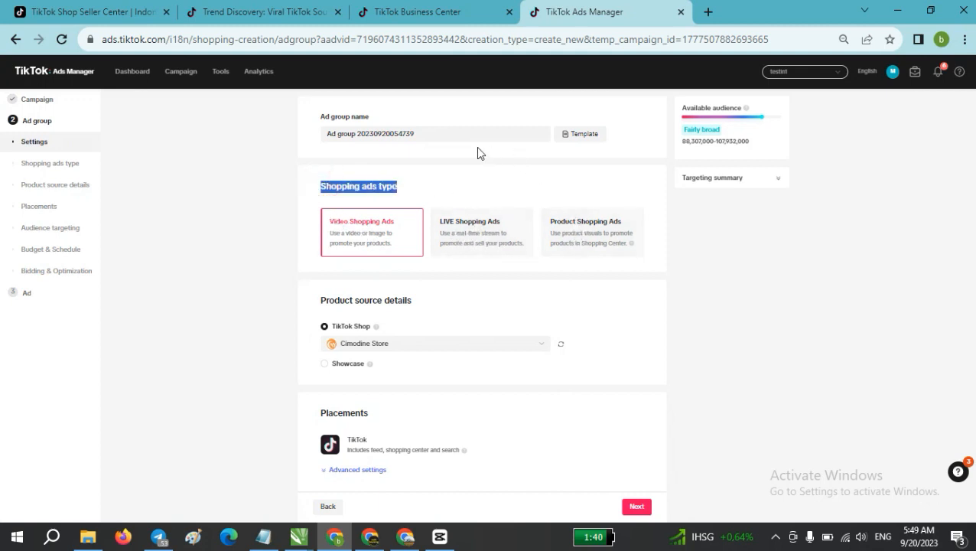
left_click(380, 182)
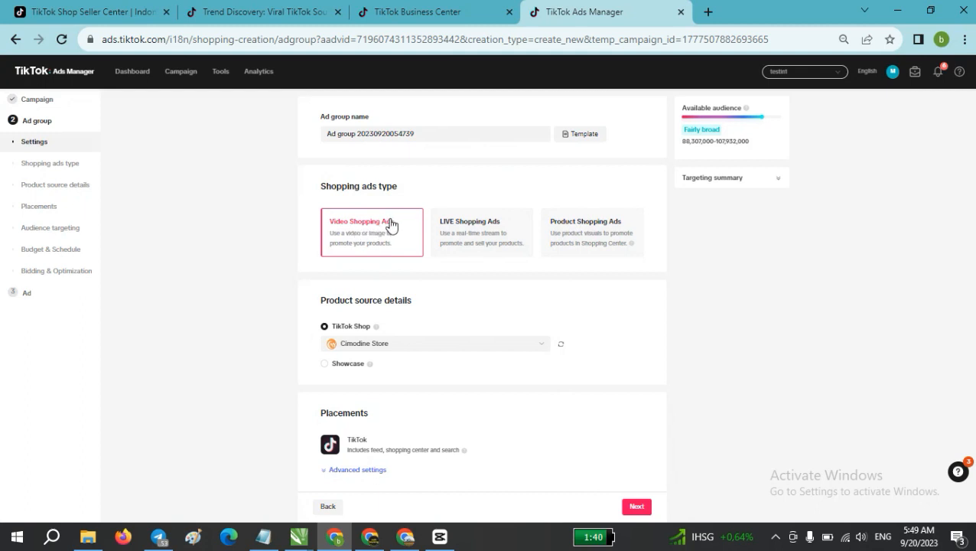
left_click(455, 237)
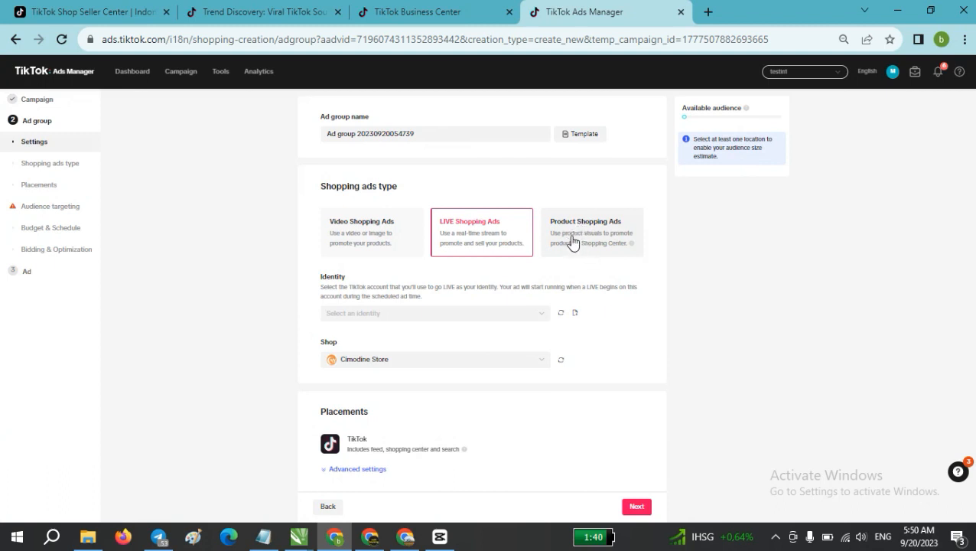
left_click(335, 234)
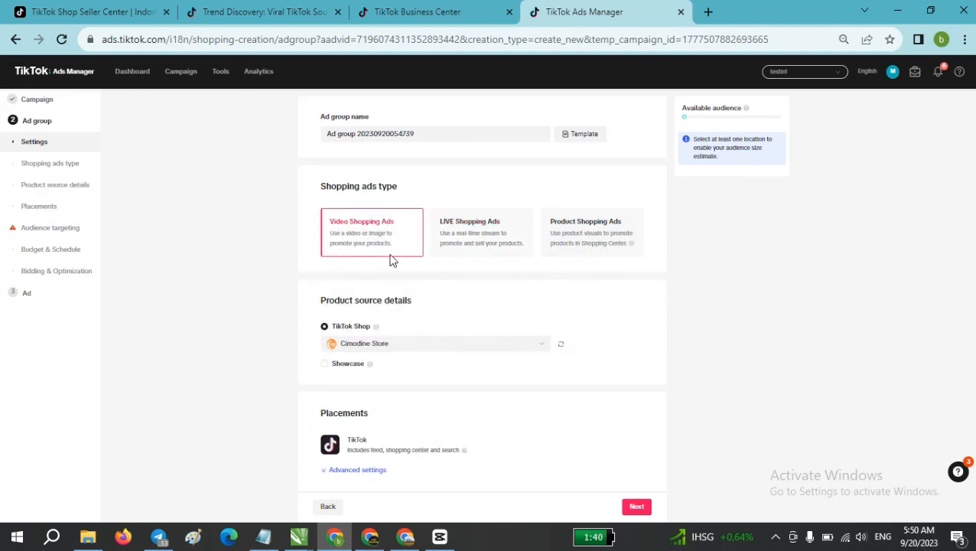
Review the Audience targeting section and the saved audiences available for inclusion, without selecting any
scroll(394, 260, "down", 4)
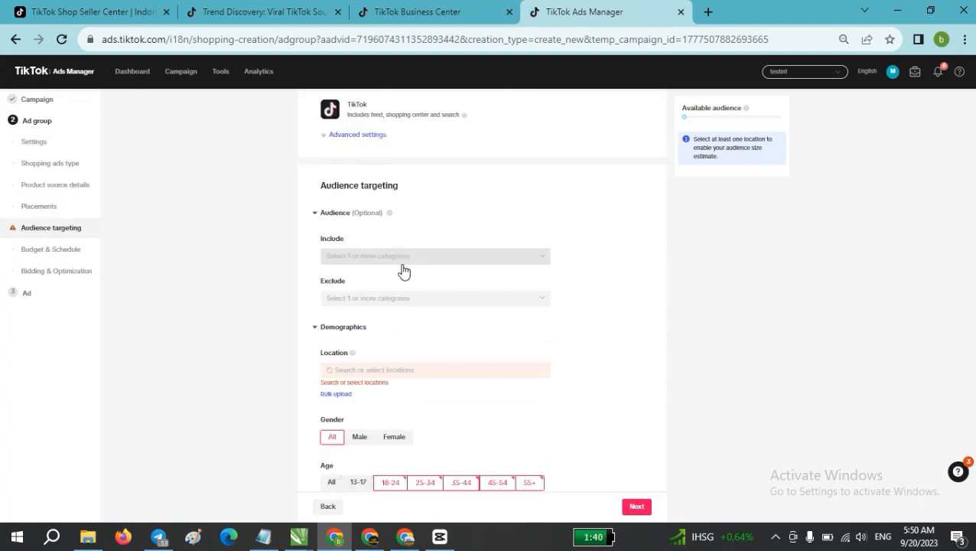
scroll(404, 271, "up", 2)
scroll(404, 271, "down", 1)
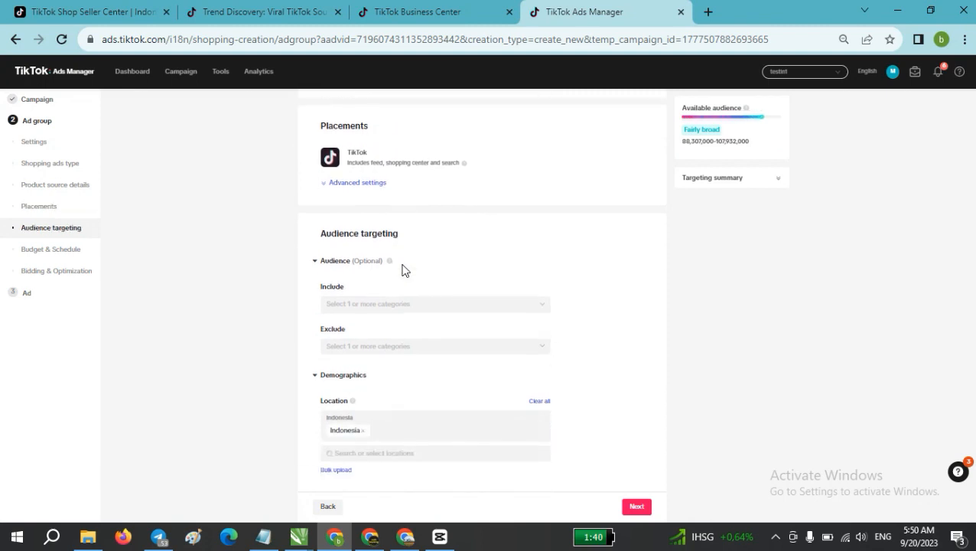
left_click_drag(309, 233, 406, 238)
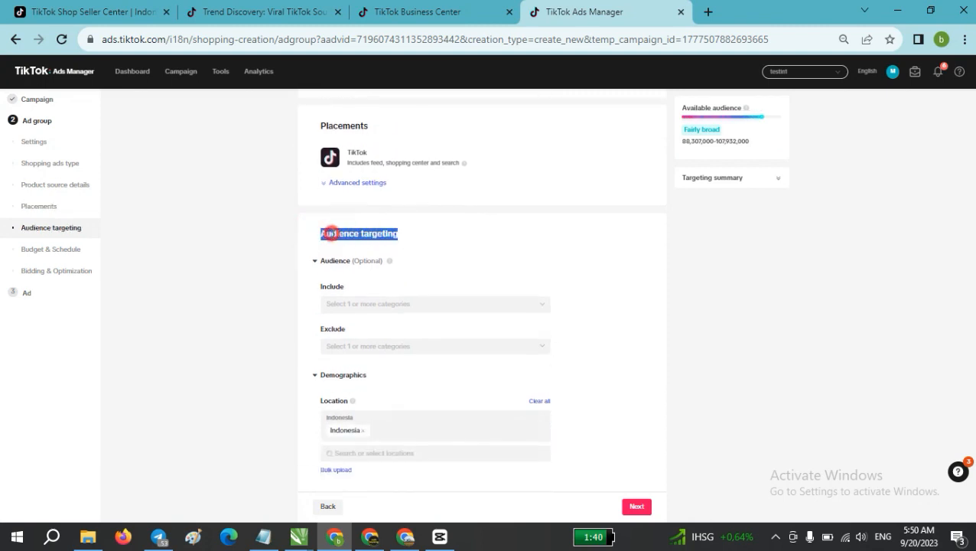
left_click(324, 231)
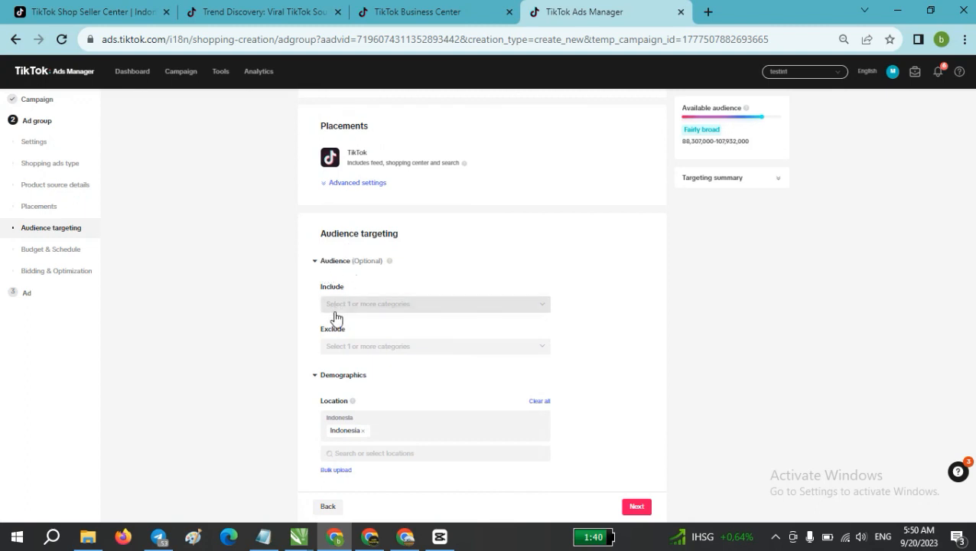
left_click(336, 306)
left_click(334, 306)
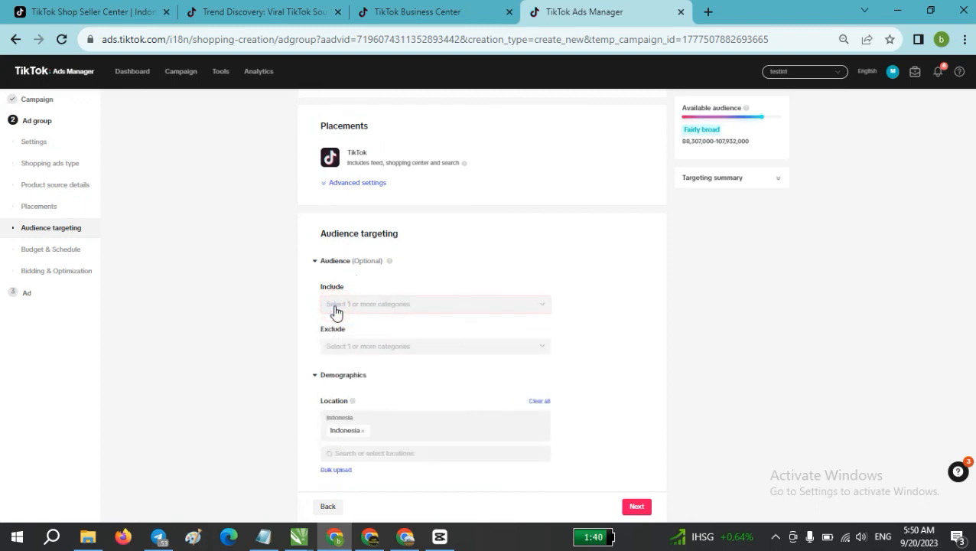
left_click(336, 309)
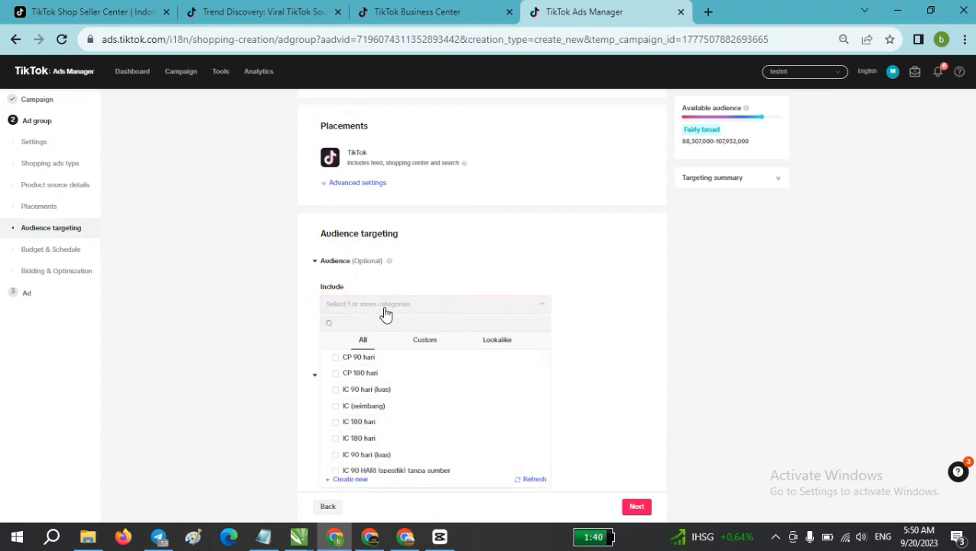
left_click(340, 306)
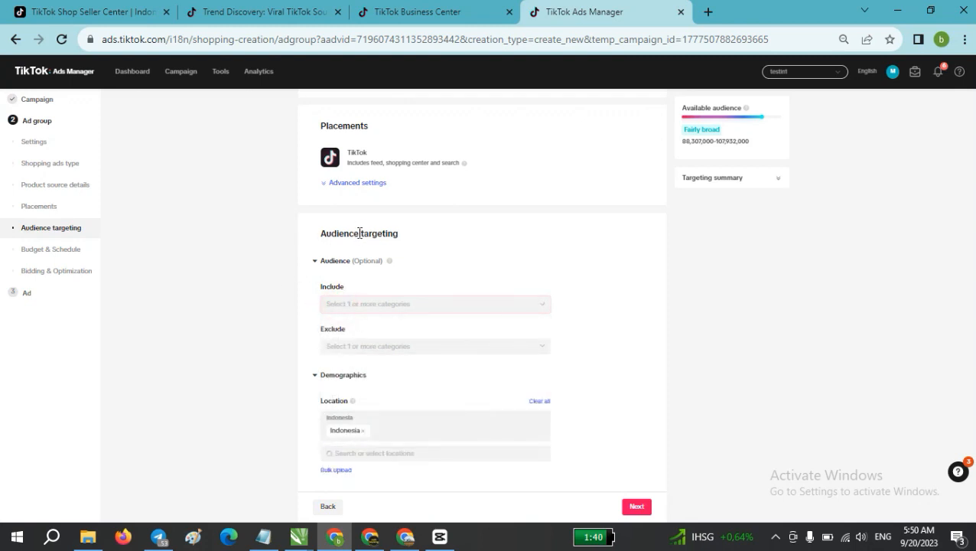
Examine the location, gender and age targeting settings together with the available audience estimate
scroll(344, 277, "down", 1)
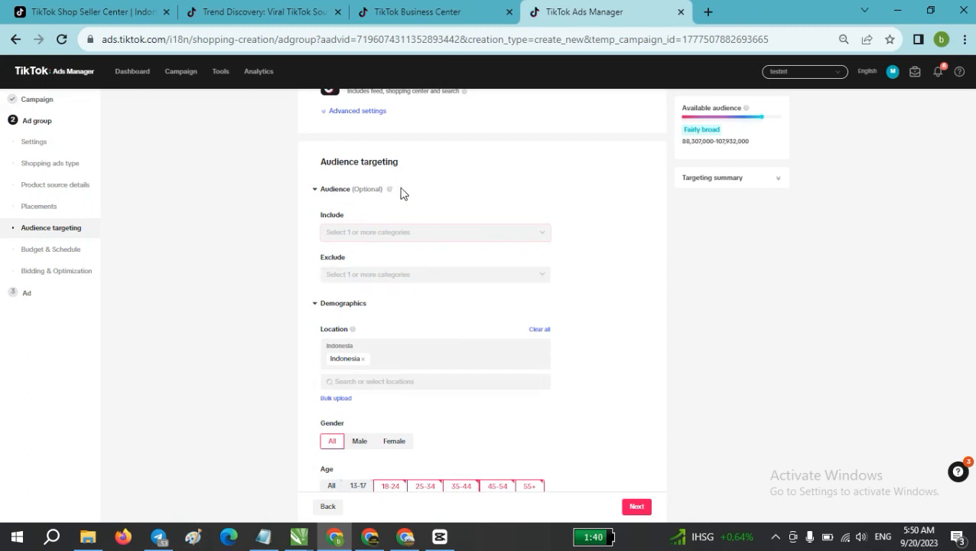
scroll(403, 191, "up", 3)
scroll(403, 191, "down", 4)
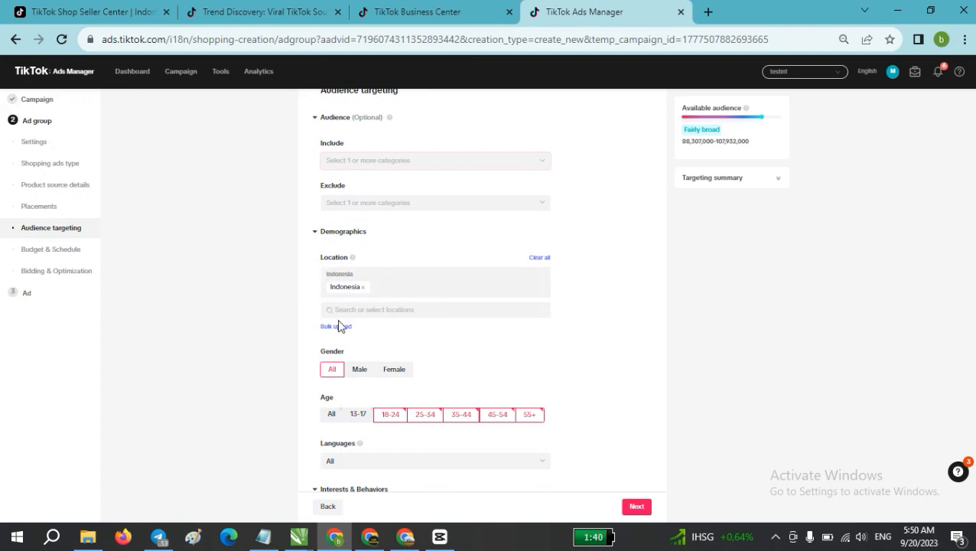
scroll(423, 191, "down", 3)
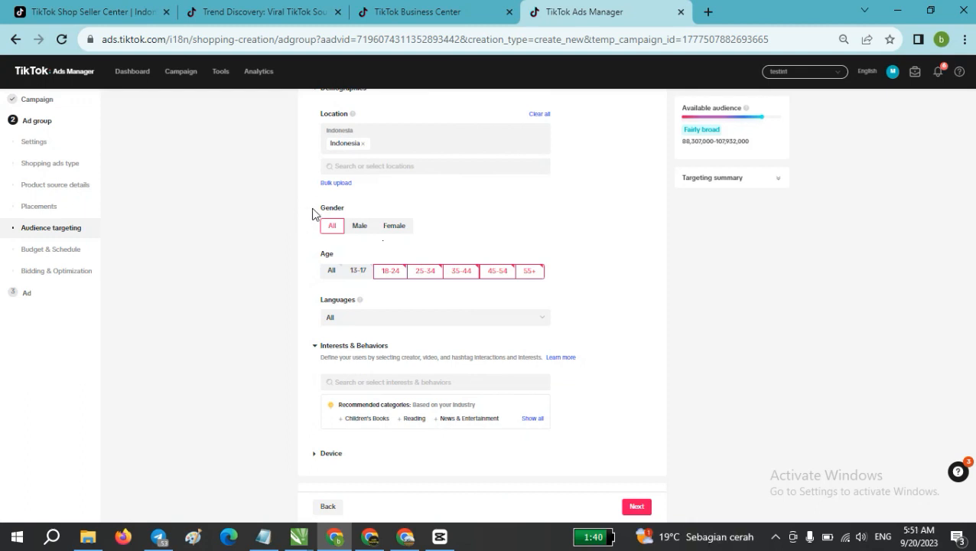
double_click(336, 256)
left_click_drag(674, 107, 375, 277)
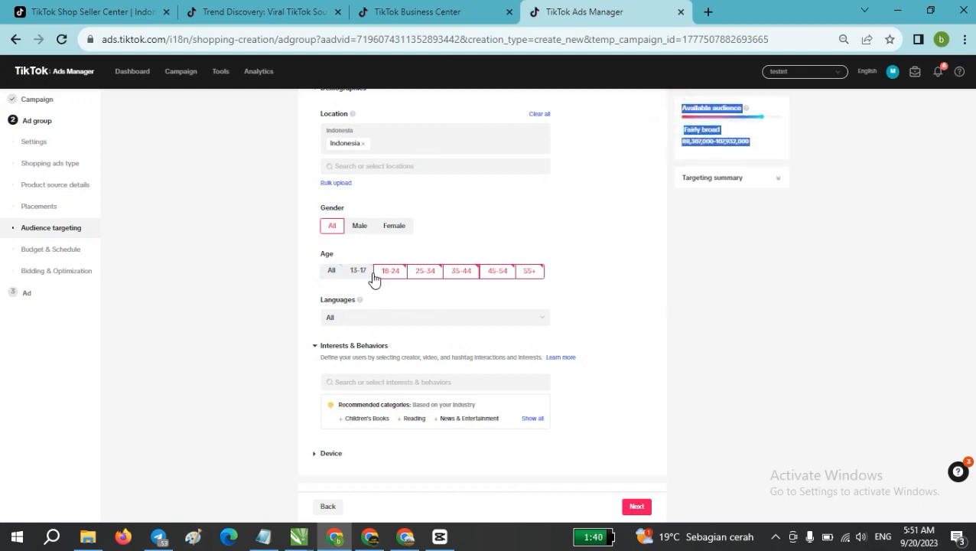
left_click(608, 184)
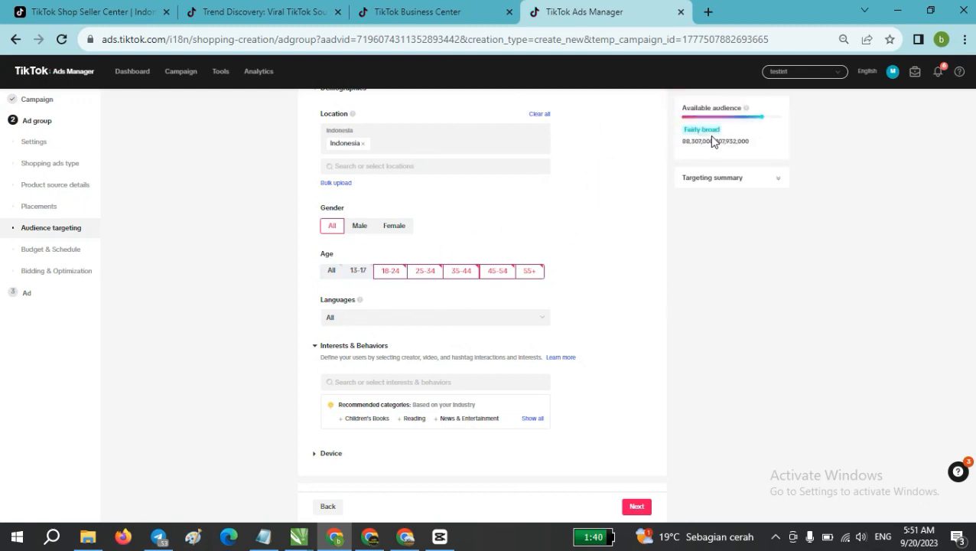
left_click_drag(669, 151, 743, 148)
left_click(670, 205)
Remove the 55+ and 45-54 age groups from the audience targeting and check the available audience estimate
left_click(526, 277)
left_click(496, 277)
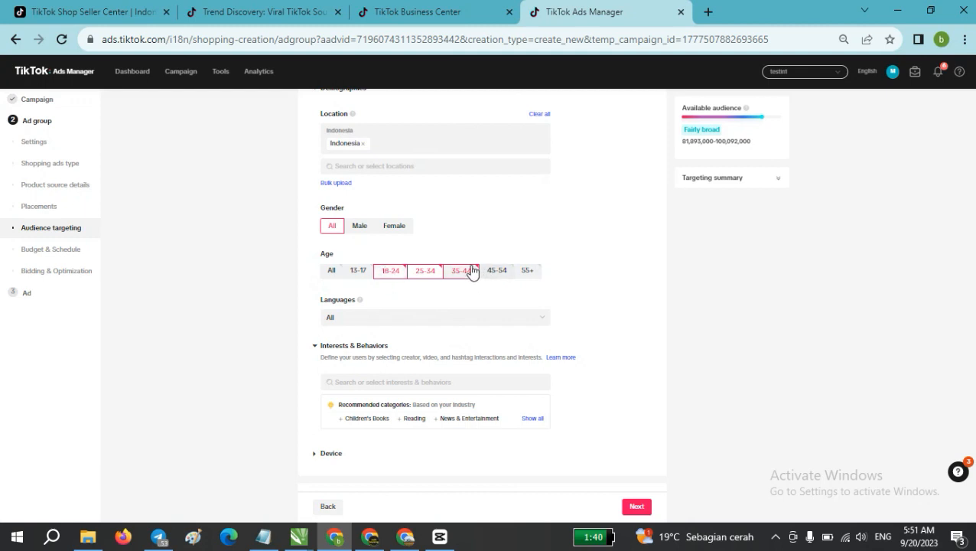
left_click_drag(681, 143, 719, 144)
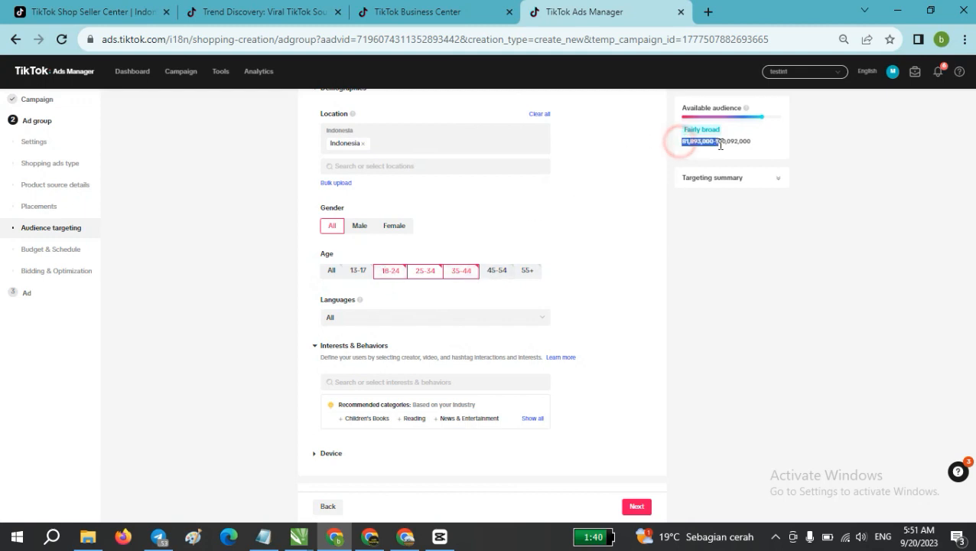
left_click(680, 285)
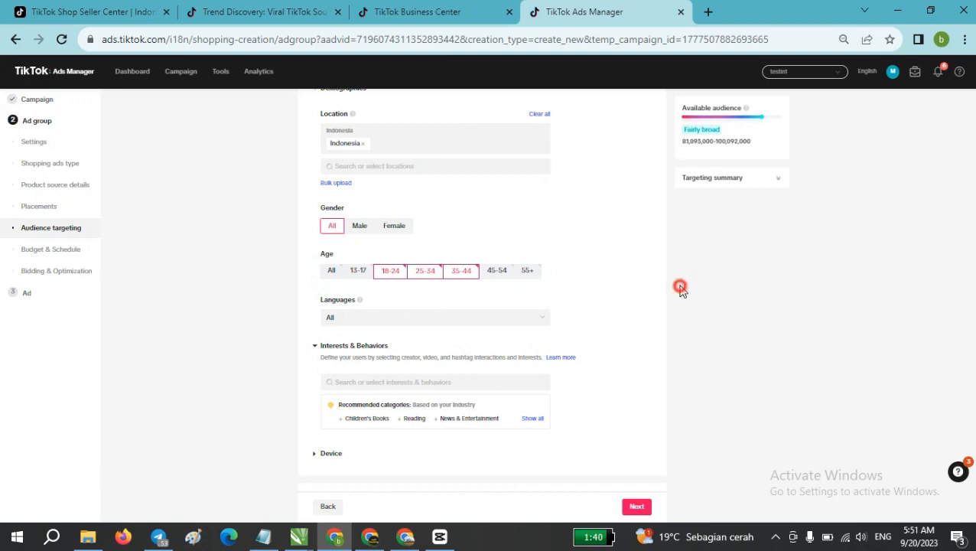
Browse the interest categories available under Interests & Behaviors without selecting any
scroll(437, 196, "down", 1)
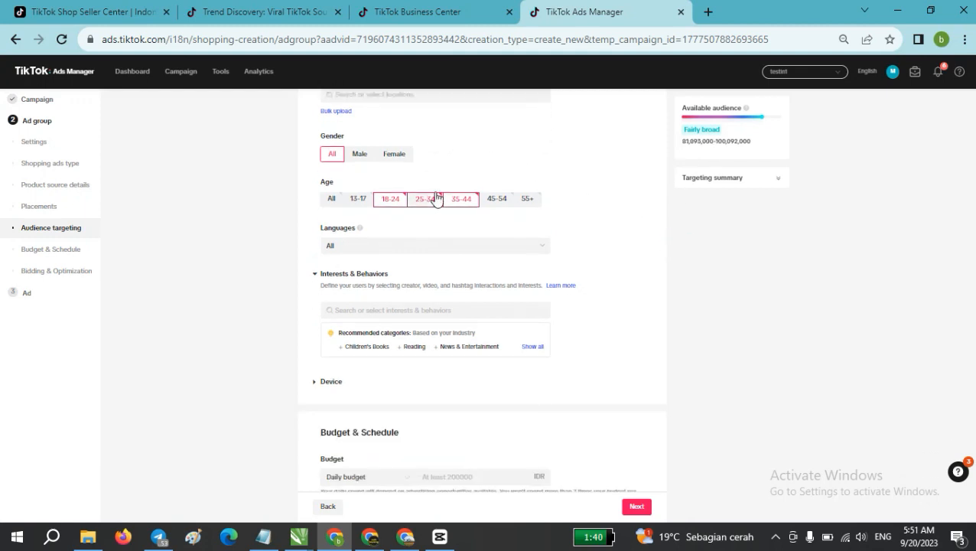
scroll(368, 215, "down", 1)
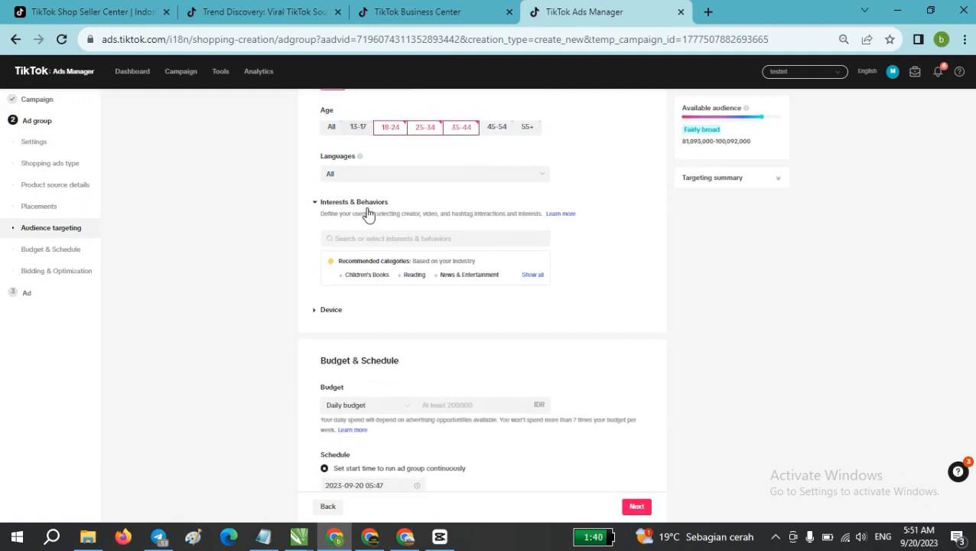
left_click(339, 240)
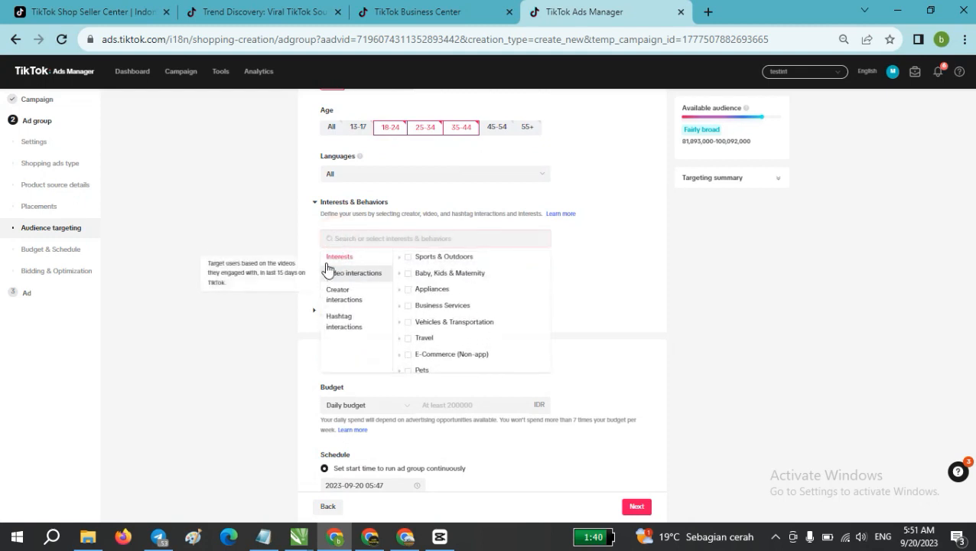
scroll(413, 266, "down", 5)
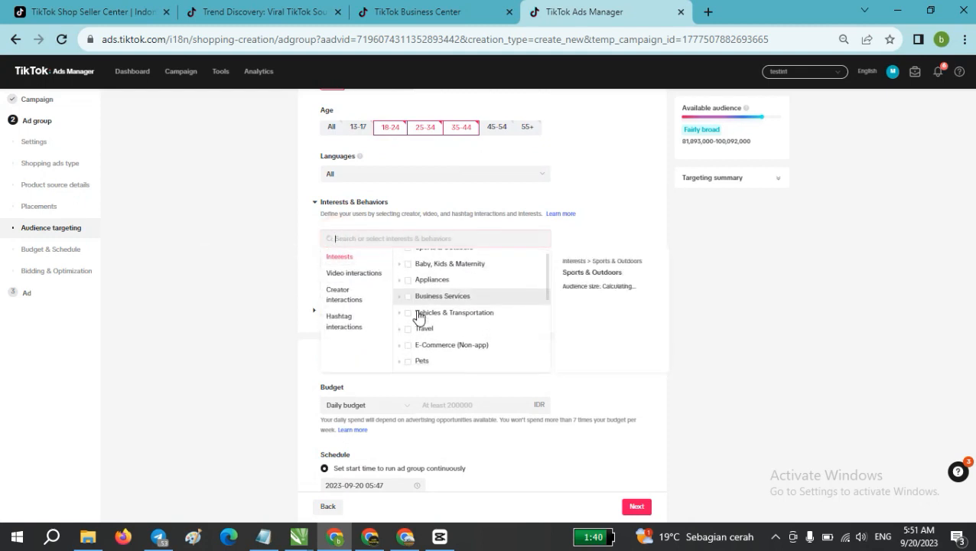
scroll(419, 318, "up", 6)
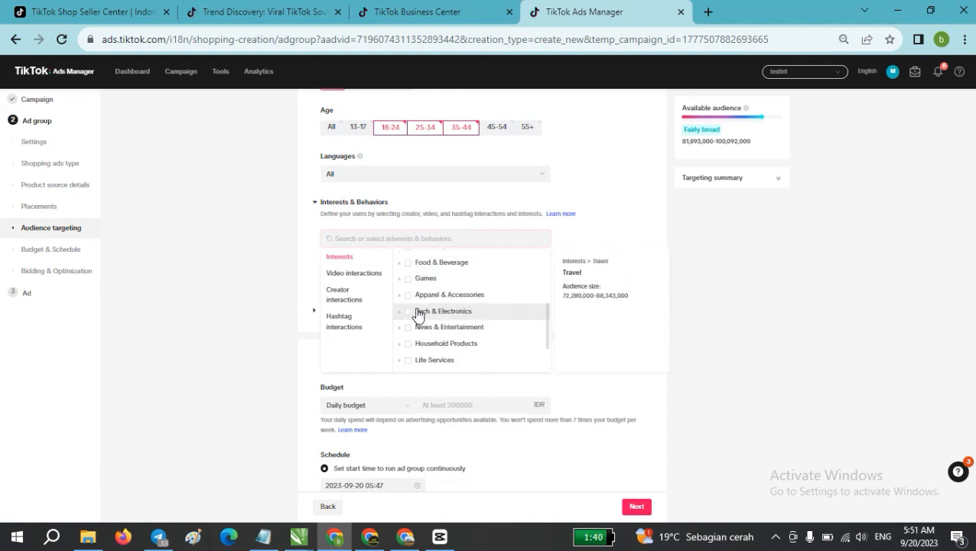
Browse the Video interactions categories for Interests & Behaviors targeting without selecting any
left_click(369, 273)
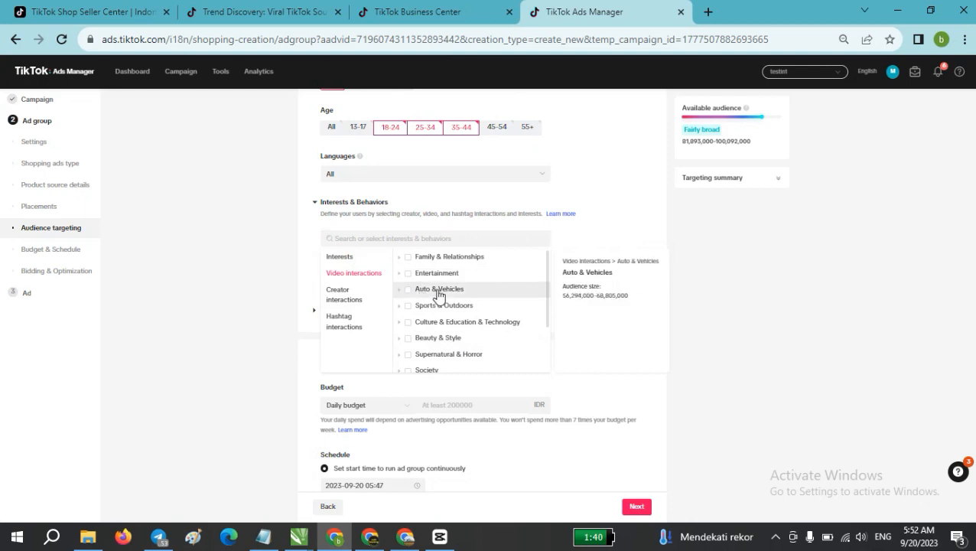
scroll(438, 293, "down", 2)
scroll(440, 295, "up", 3)
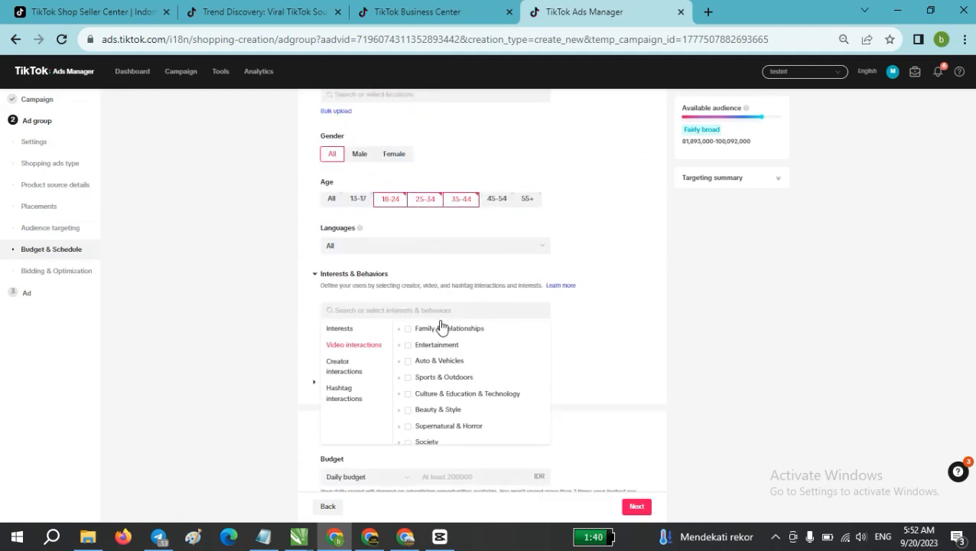
scroll(417, 327, "down", 1)
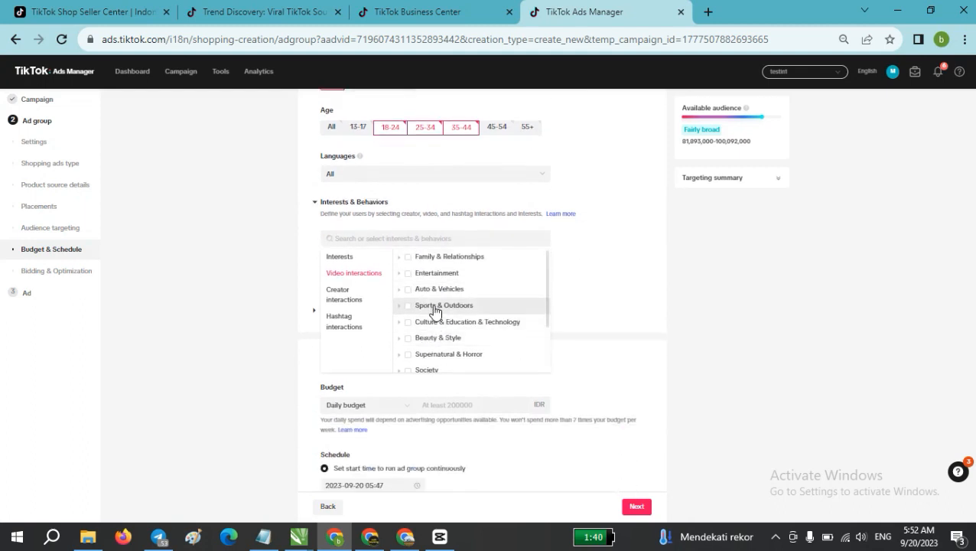
scroll(439, 302, "up", 1)
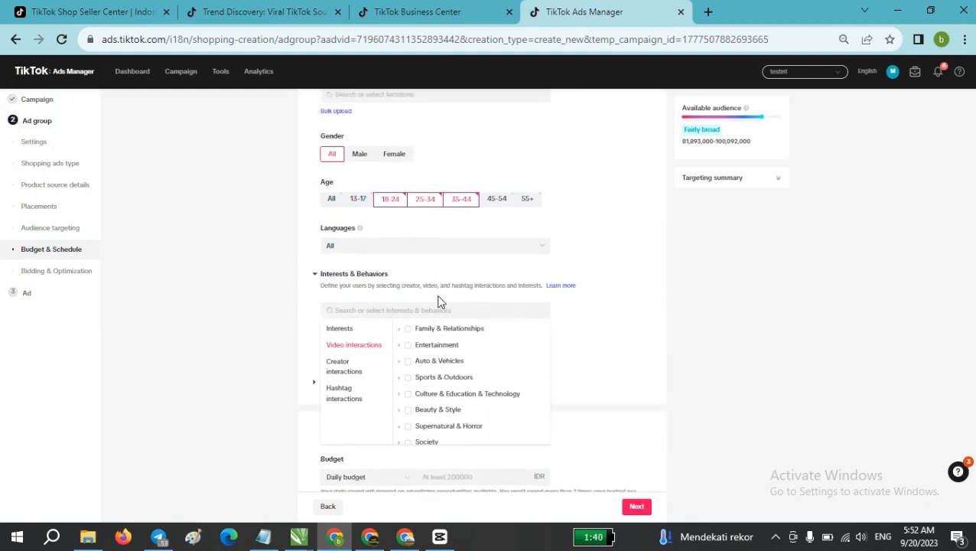
scroll(439, 302, "down", 1)
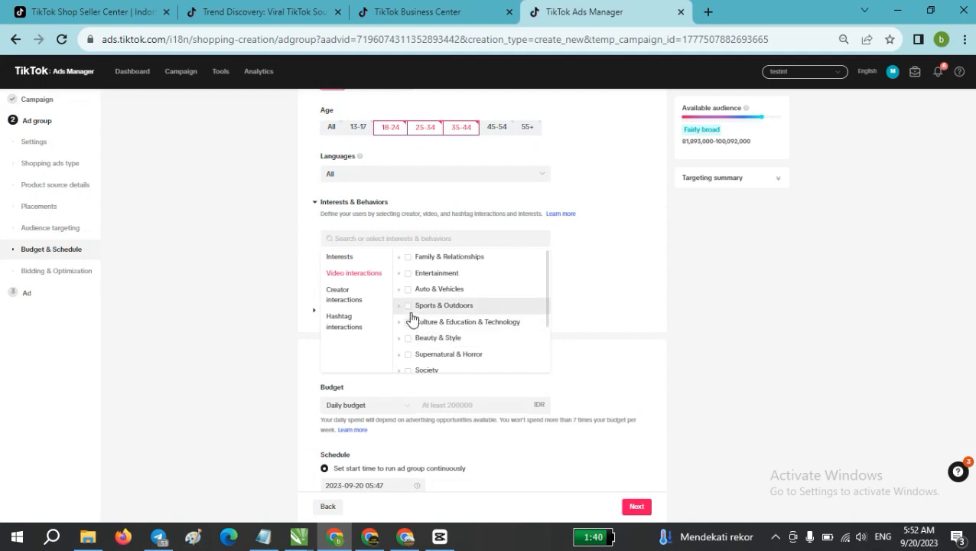
Look through the Creator interactions categories and check the audience size of individual entries
left_click(342, 306)
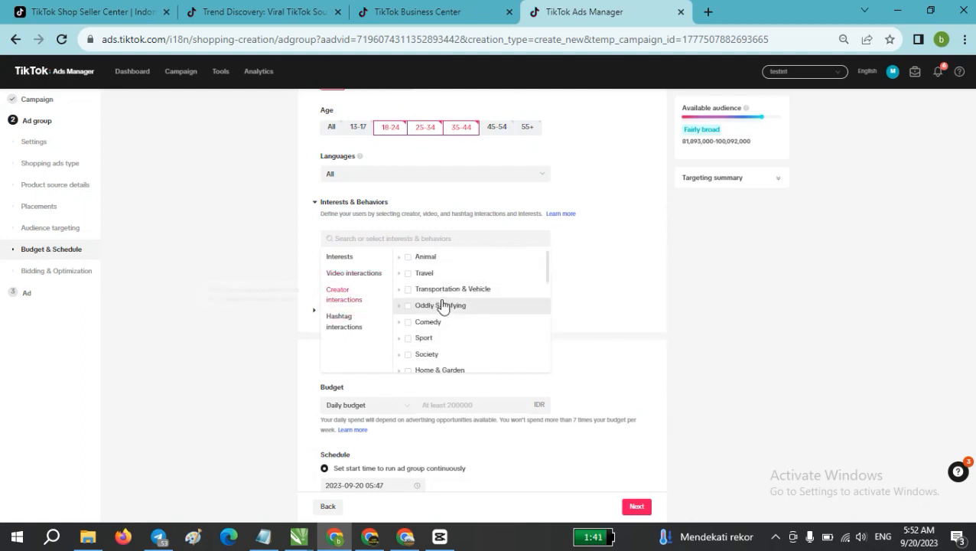
mouse_move(400, 306)
mouse_move(423, 295)
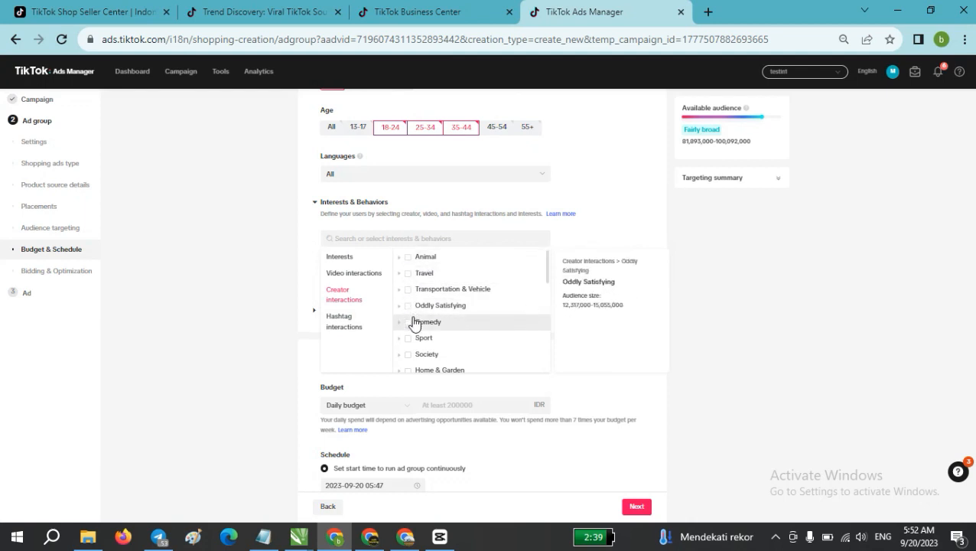
scroll(414, 320, "down", 2)
scroll(433, 316, "down", 2)
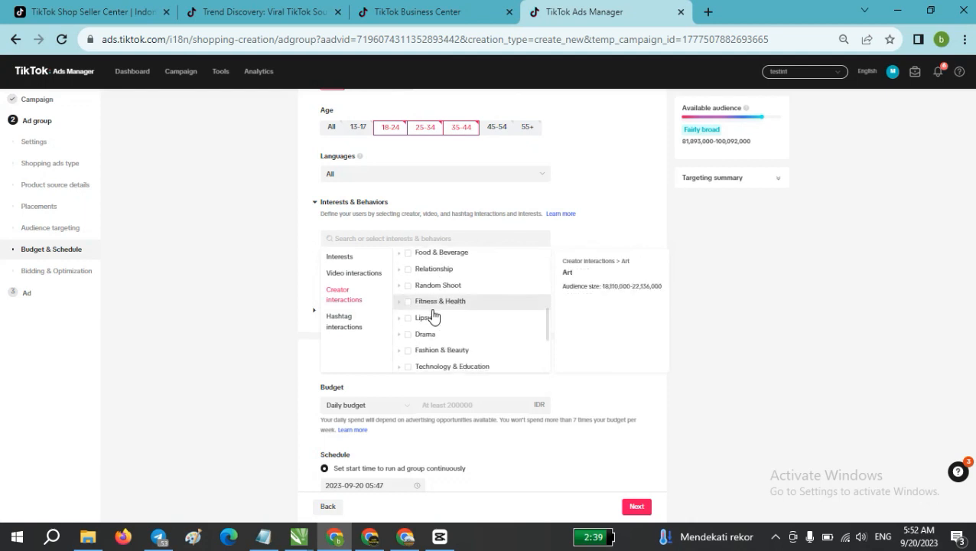
View the hashtag bundles offered under Hashtag interactions and close the interests and behaviors list without selecting any
left_click(290, 241)
left_click(345, 239)
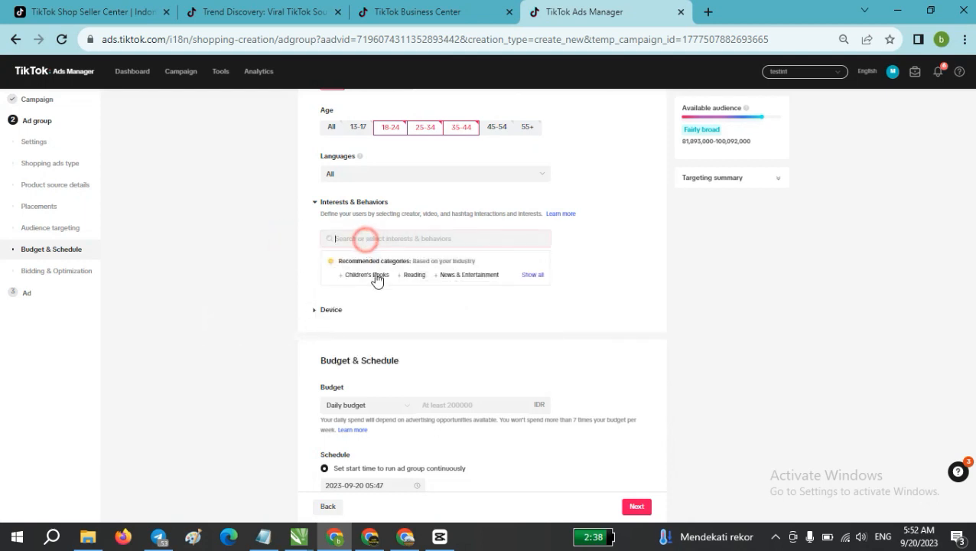
left_click(340, 321)
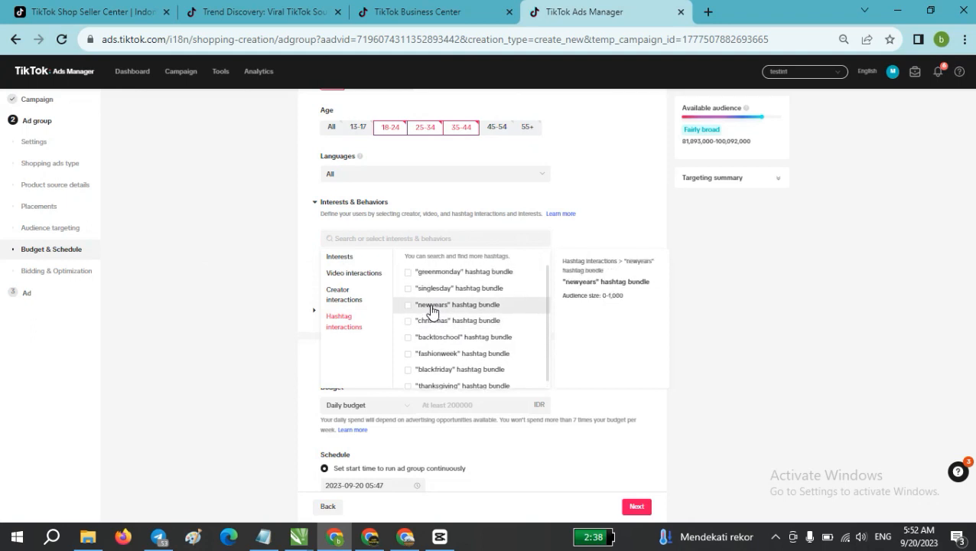
left_click(305, 271)
left_click(381, 239)
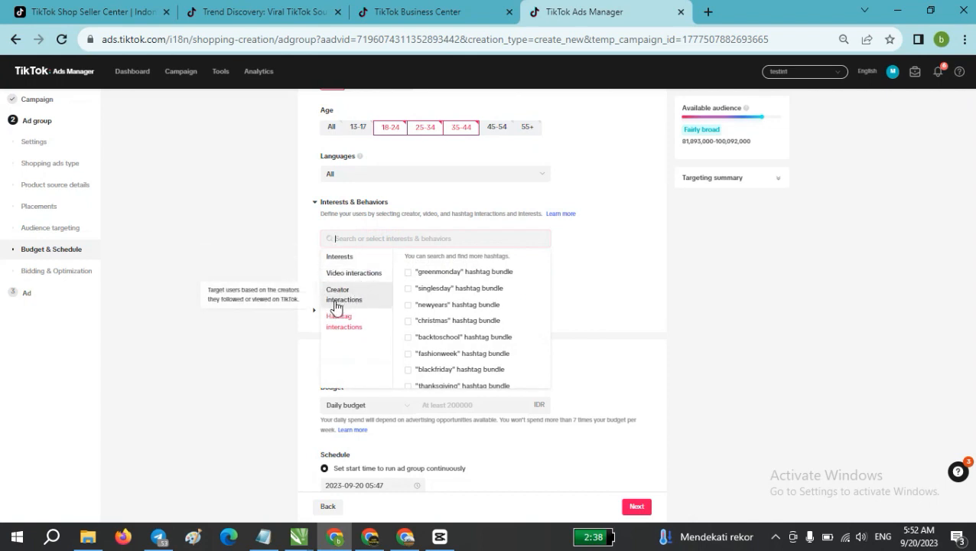
left_click(296, 236)
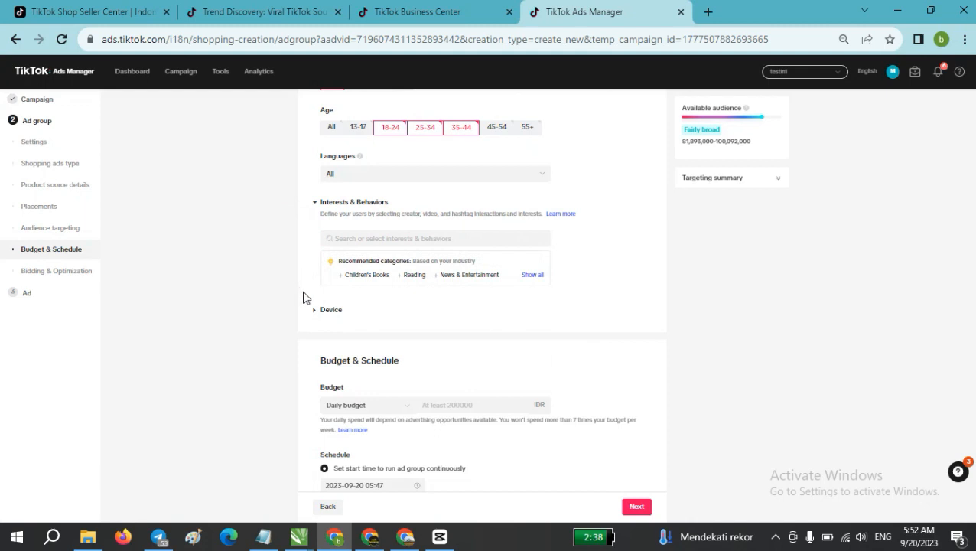
Expand the Device targeting settings, try Android as the operating system, and return it to All
left_click(333, 317)
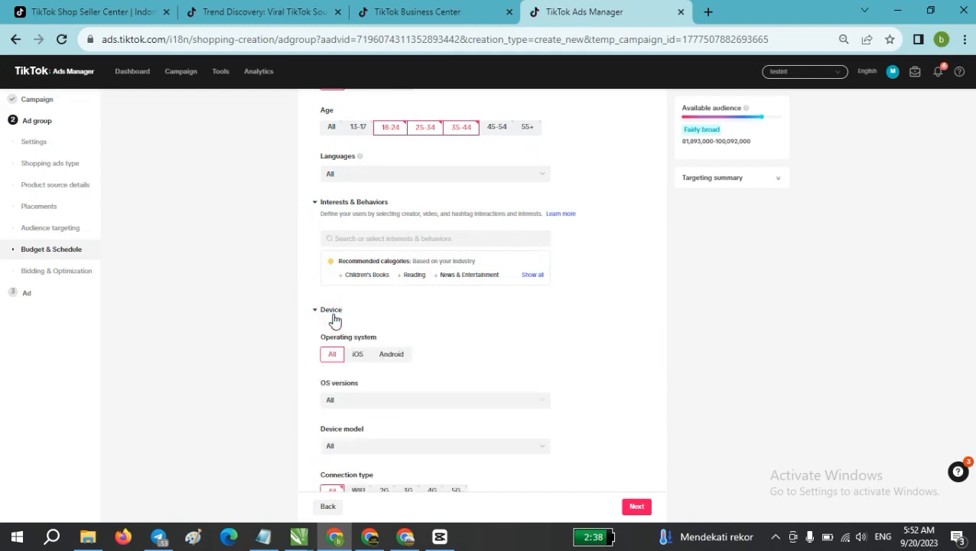
scroll(355, 305, "down", 1)
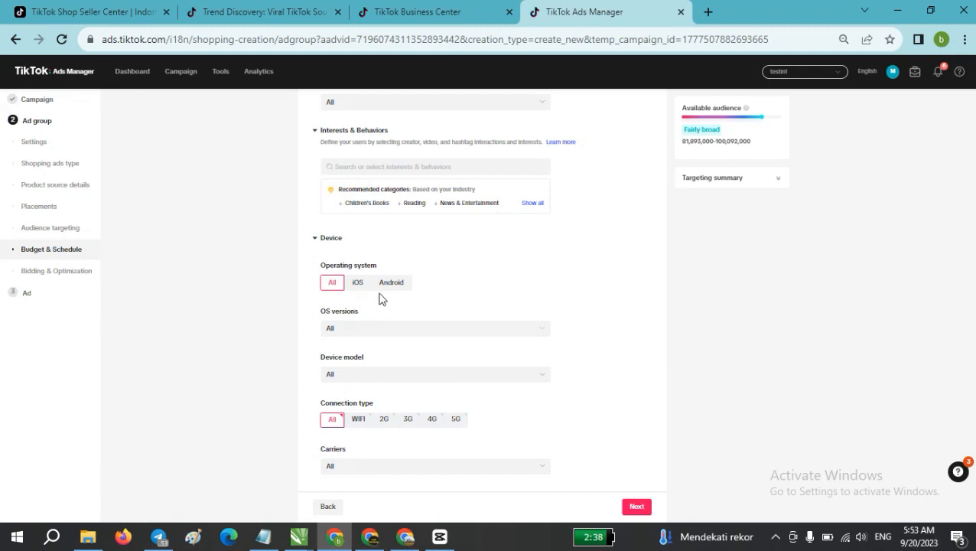
left_click(379, 285)
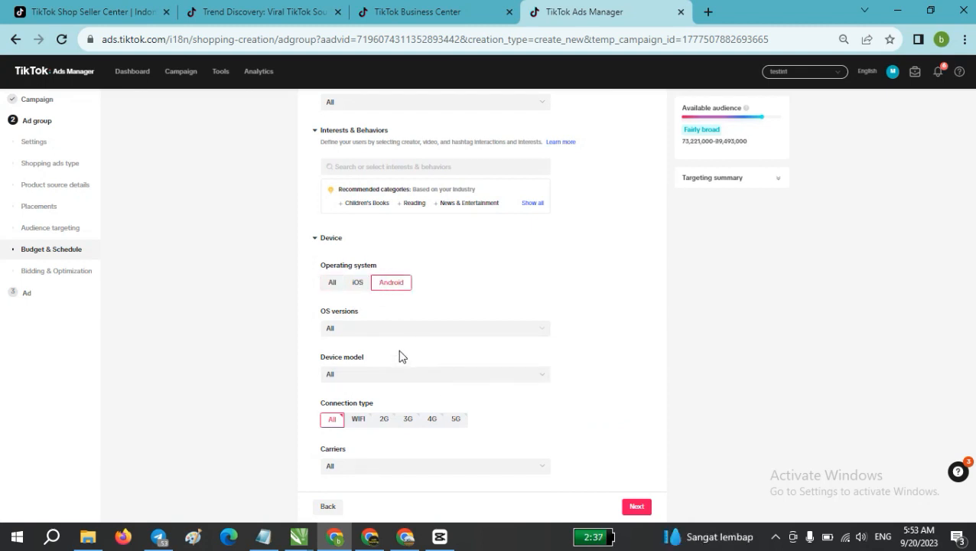
left_click(332, 284)
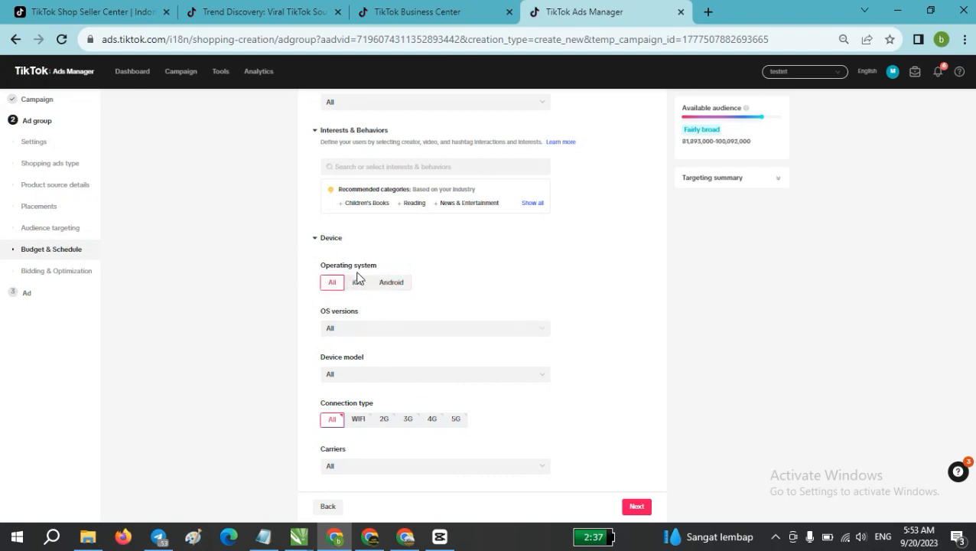
Limit the device connection type to WIFI, 3G, 4G and 5G
scroll(374, 243, "down", 3)
scroll(370, 249, "down", 1)
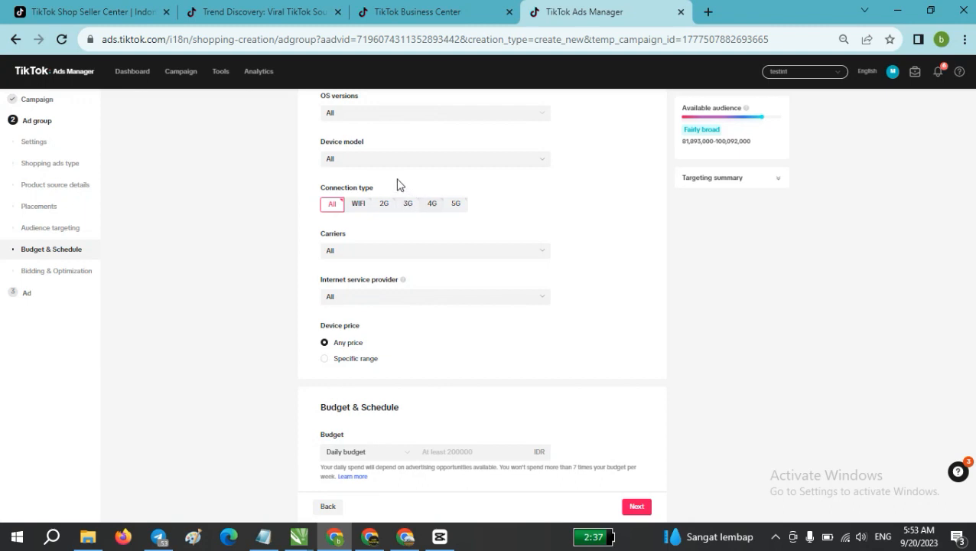
left_click(358, 205)
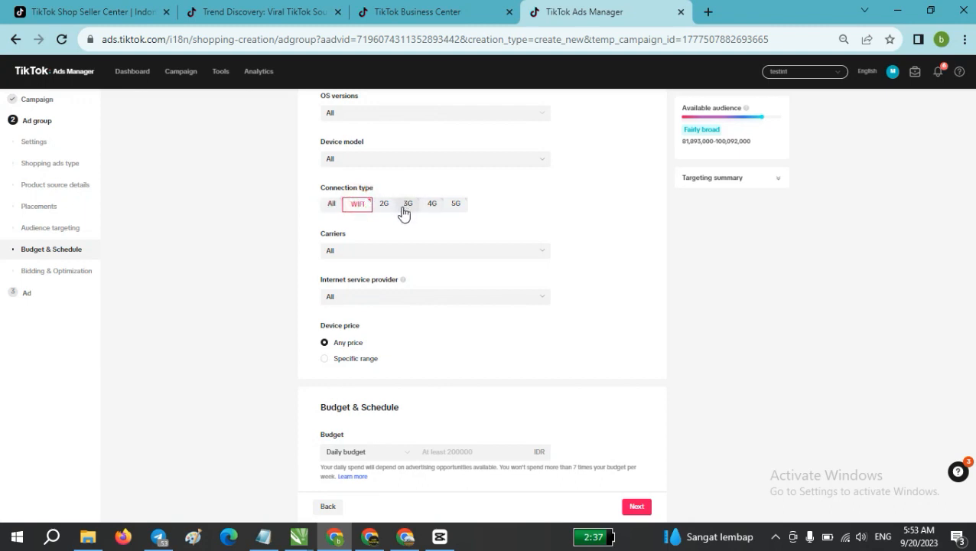
left_click(405, 207)
left_click(434, 209)
left_click(460, 212)
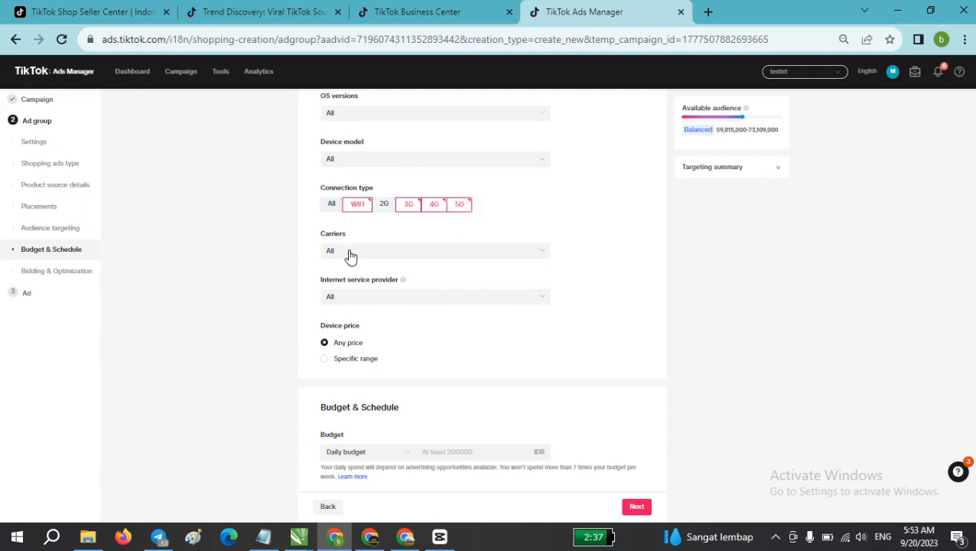
Look over the ad group from Audience targeting through the Budget & Schedule and Bidding & Optimization sections
scroll(345, 261, "down", 4)
scroll(342, 263, "up", 12)
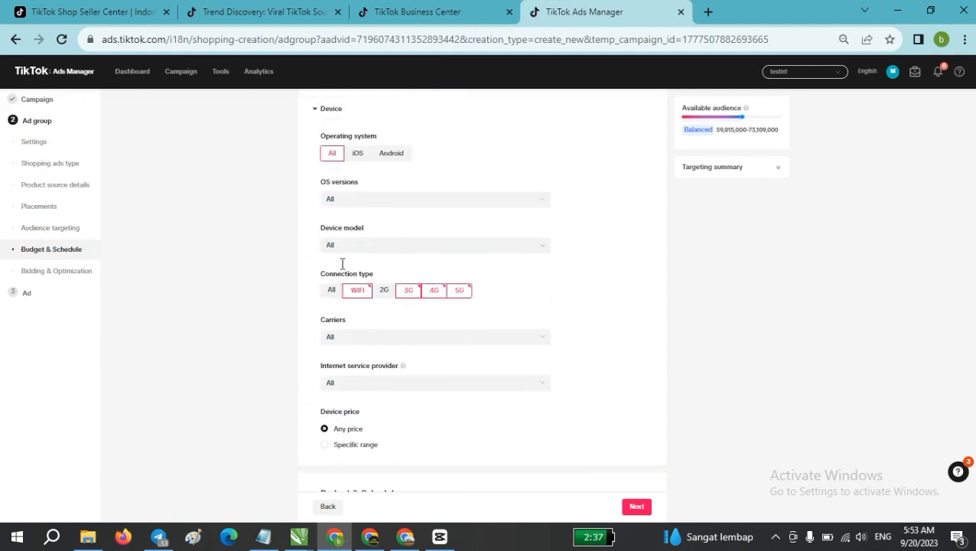
scroll(375, 265, "up", 3)
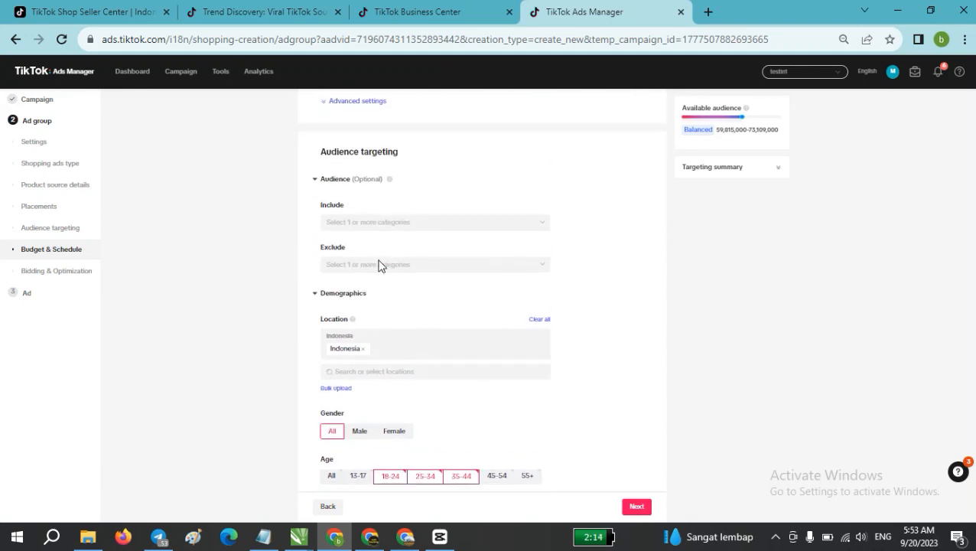
scroll(379, 266, "down", 13)
scroll(386, 275, "down", 1)
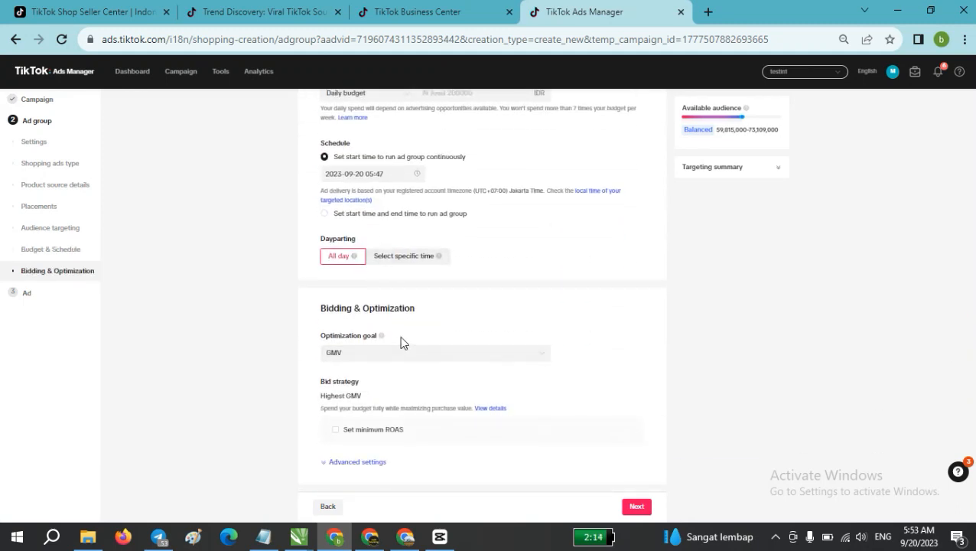
scroll(405, 333, "up", 1)
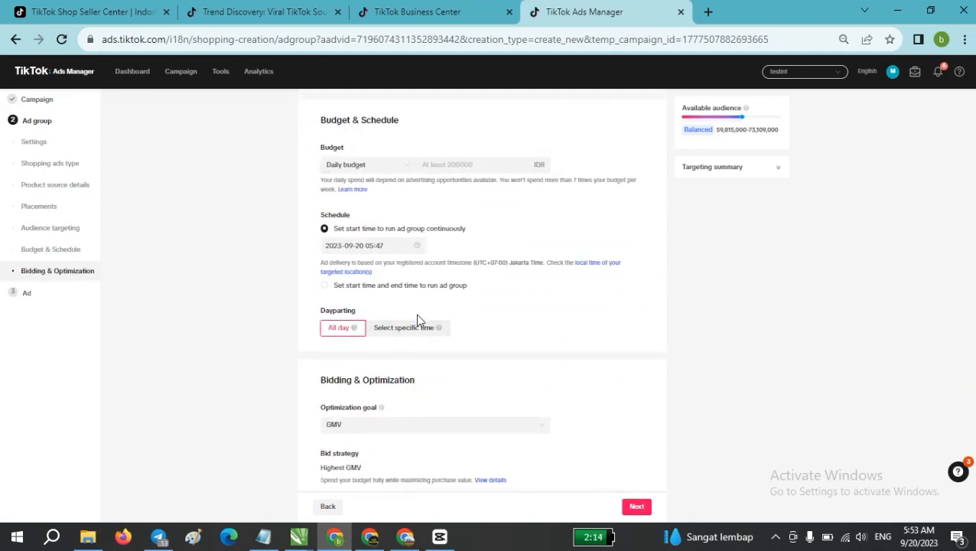
scroll(367, 337, "down", 1)
Review the audience, demographics, interests and device settings chosen for the ad group
scroll(360, 337, "up", 10)
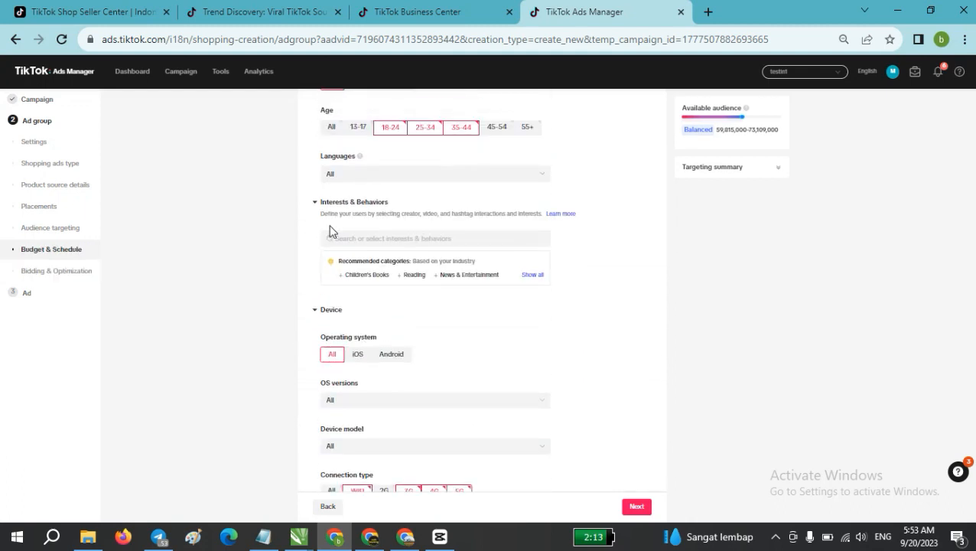
scroll(422, 256, "up", 2)
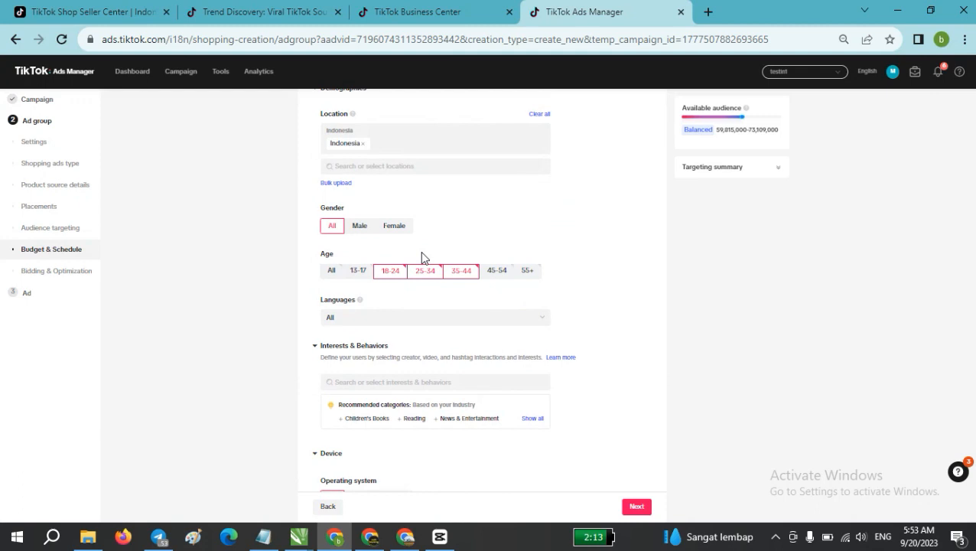
scroll(422, 256, "up", 3)
scroll(422, 257, "up", 1)
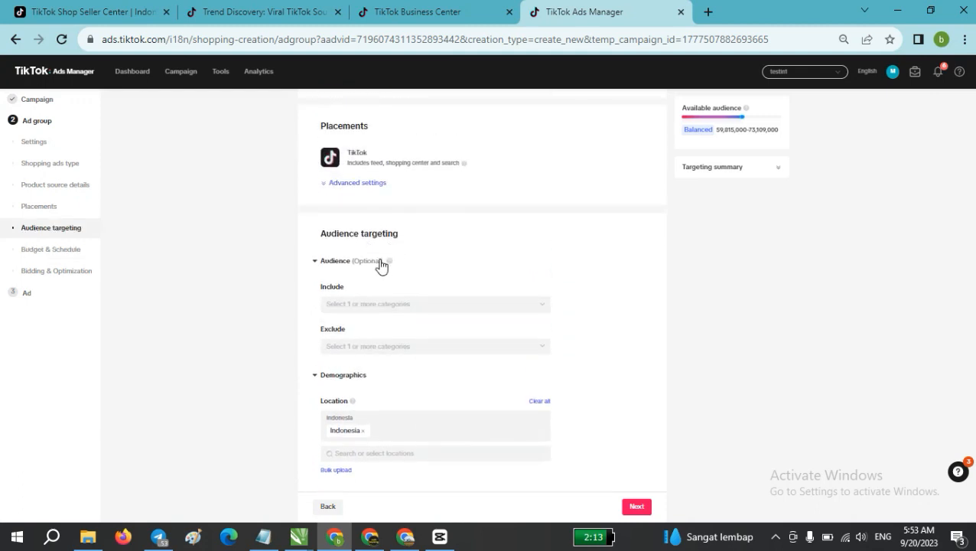
scroll(436, 265, "down", 2)
scroll(436, 265, "down", 2)
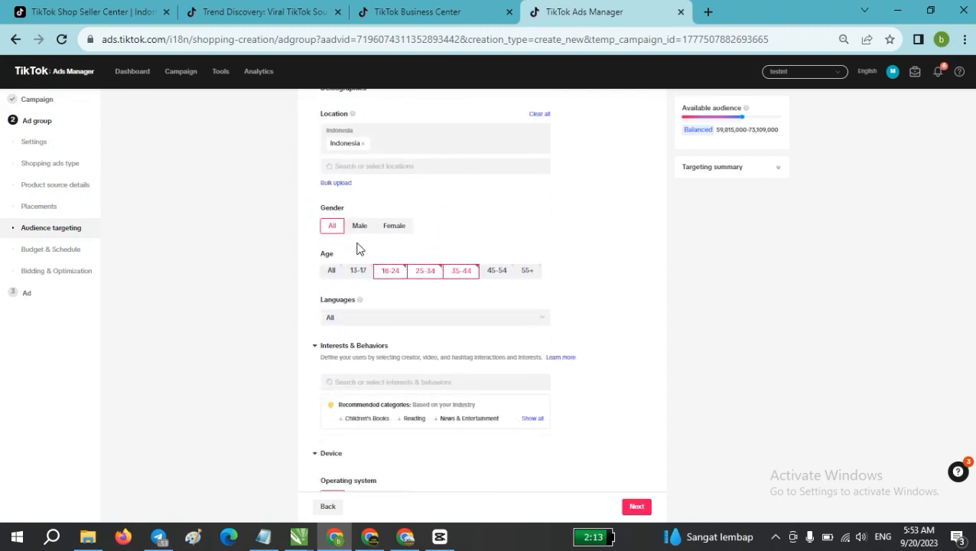
scroll(387, 256, "up", 2)
scroll(316, 268, "down", 5)
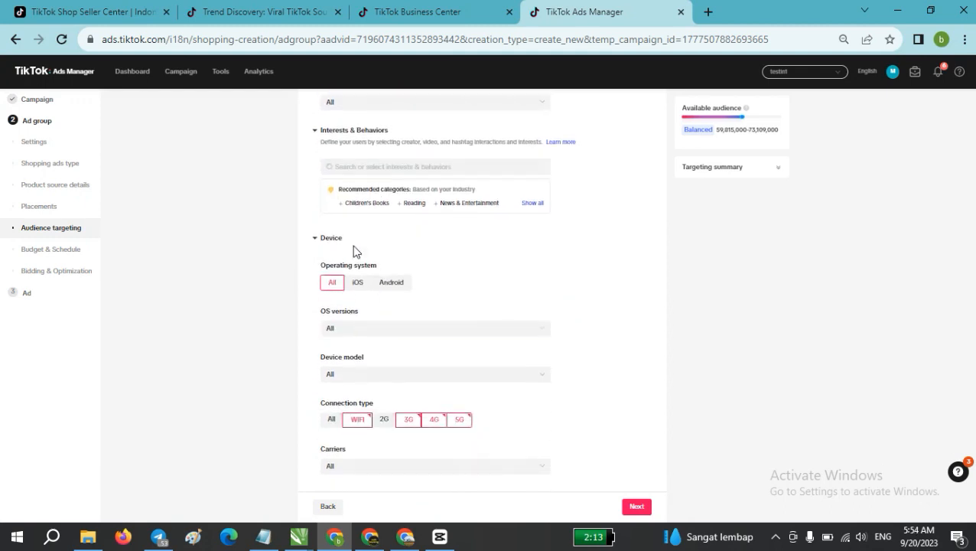
scroll(353, 246, "up", 1)
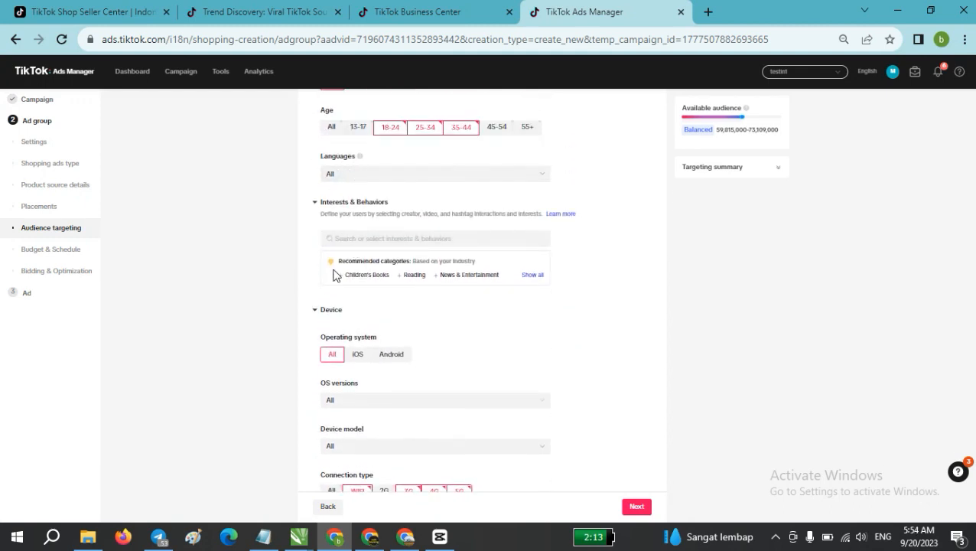
Check the language options without selecting one and review the audience inclusion, exclusion and location settings
left_click(371, 180)
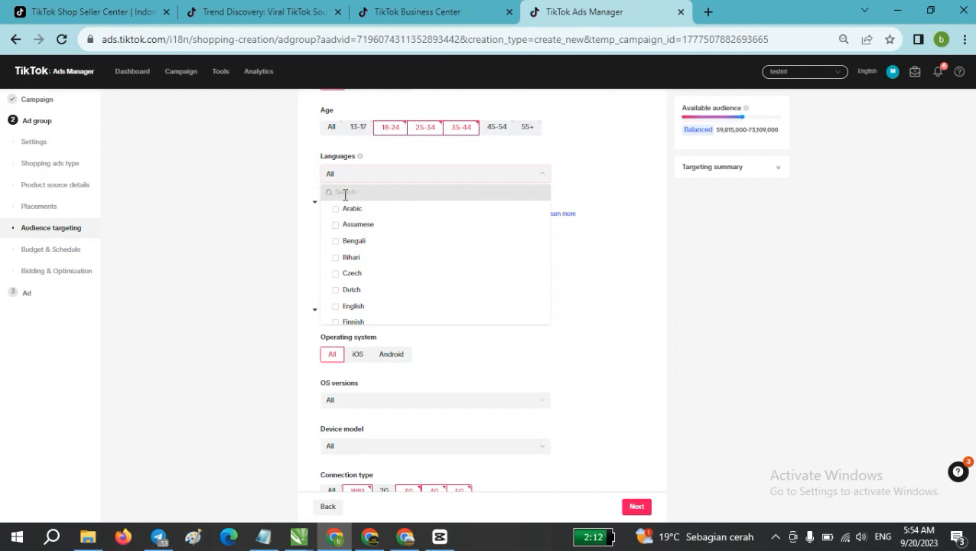
left_click(291, 183)
scroll(378, 206, "up", 5)
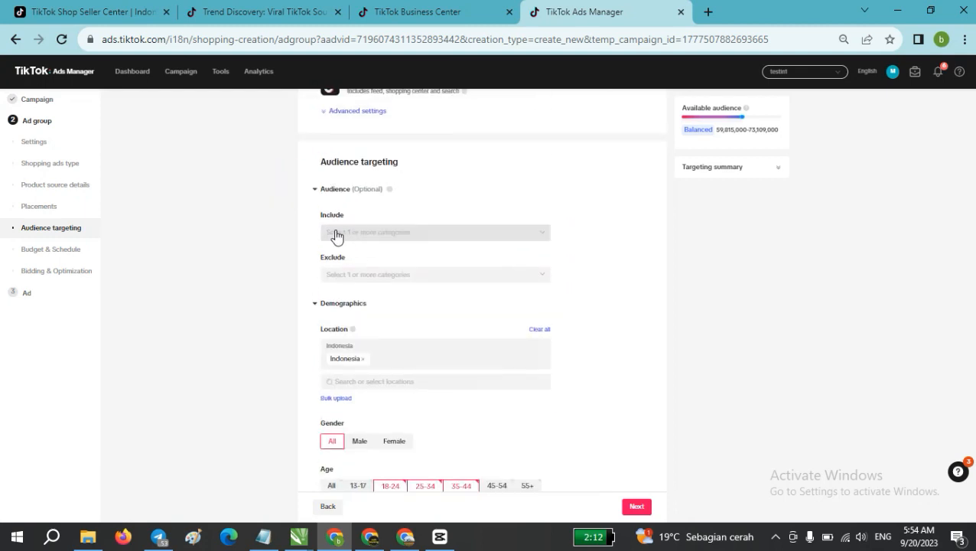
scroll(325, 224, "down", 1)
scroll(355, 320, "down", 1)
scroll(355, 321, "up", 3)
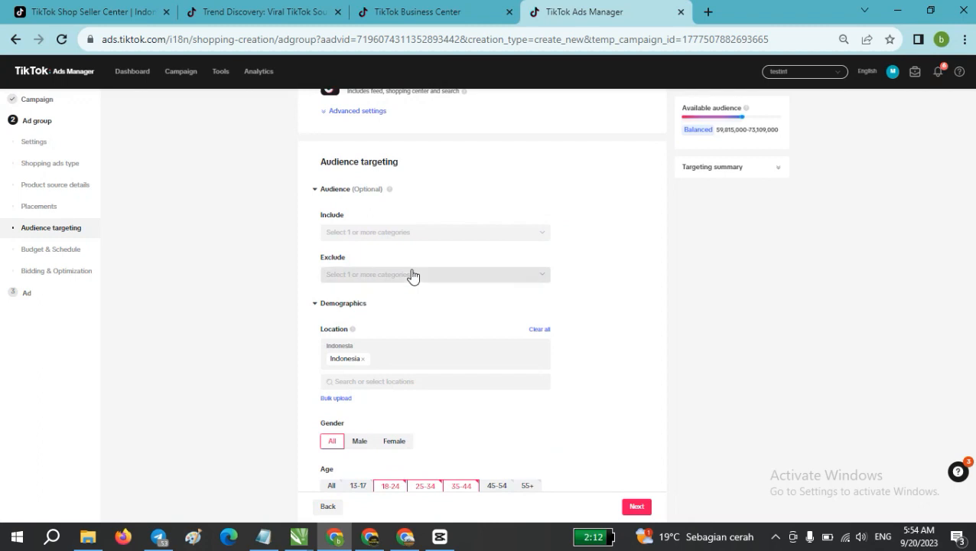
scroll(401, 285, "down", 1)
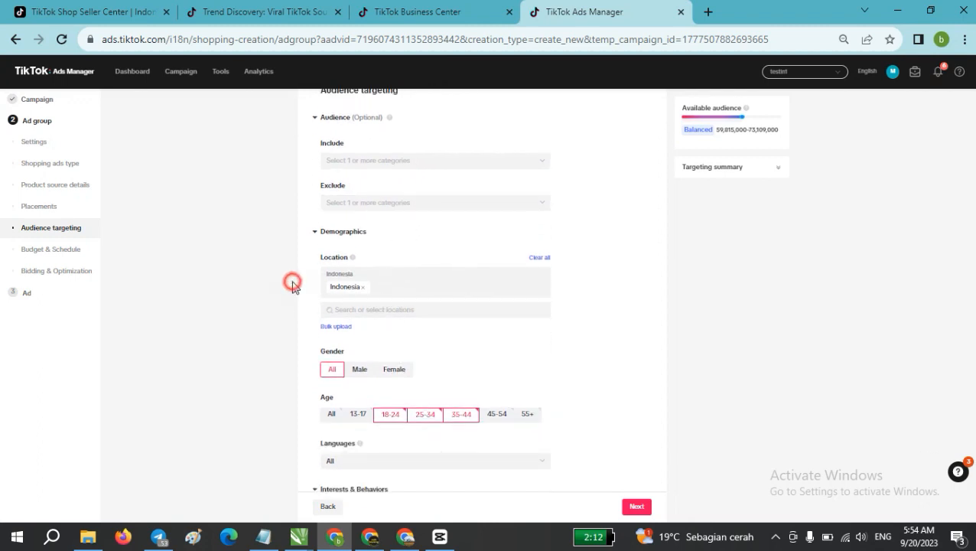
Check the available audience rating and size estimate for the current targeting
left_click(712, 244)
double_click(714, 130)
left_click(810, 146)
left_click_drag(718, 135, 861, 123)
left_click(857, 120)
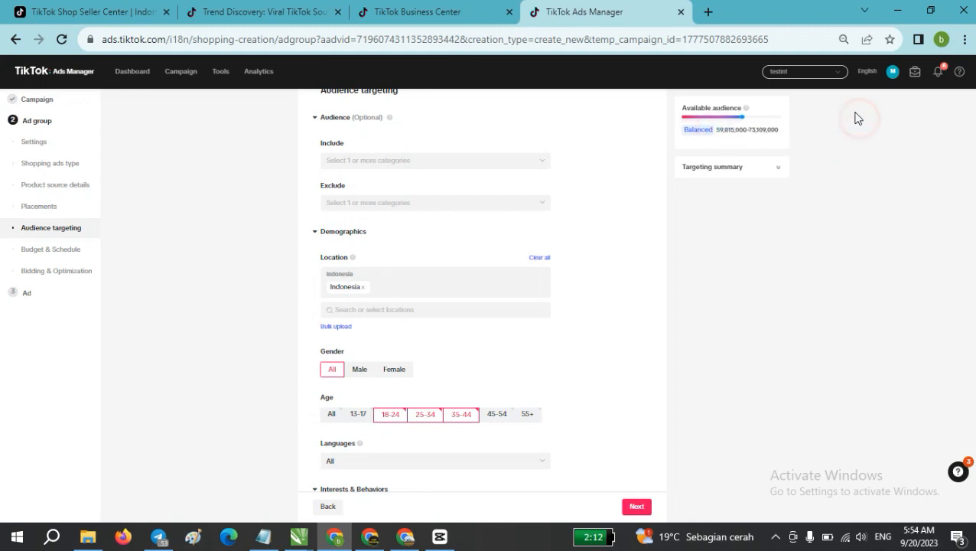